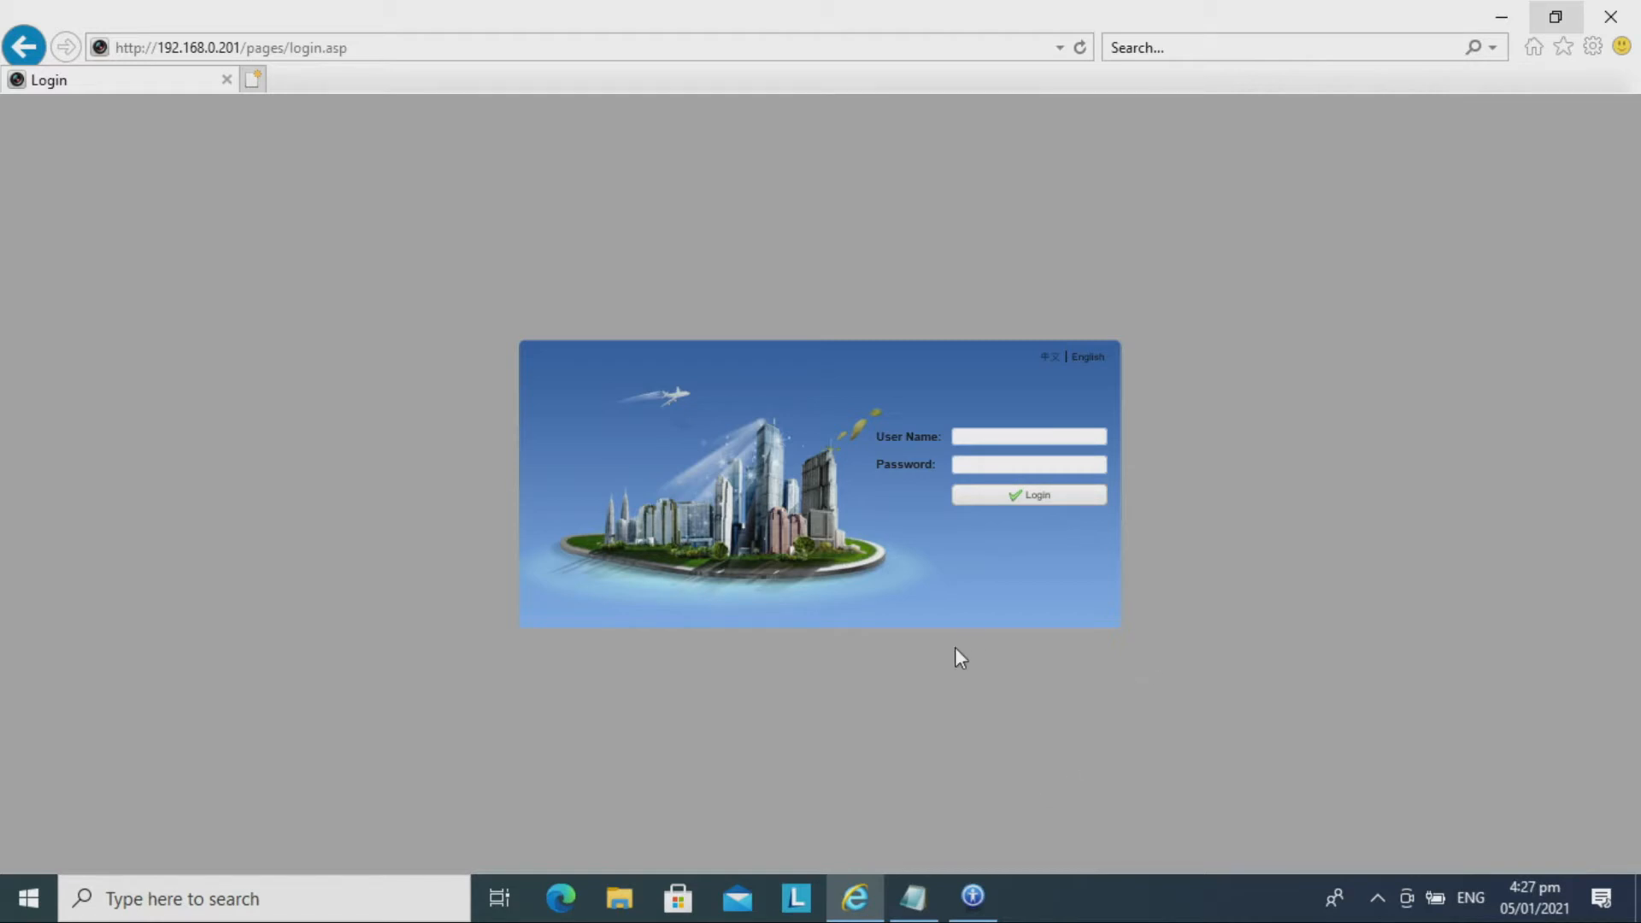
Step: Bring up IVESmart, switch to Notepad to review the tracking and wide-angle camera IP addresses, and return to the browser
{"action": "left_click", "coordinate": [972, 895]}
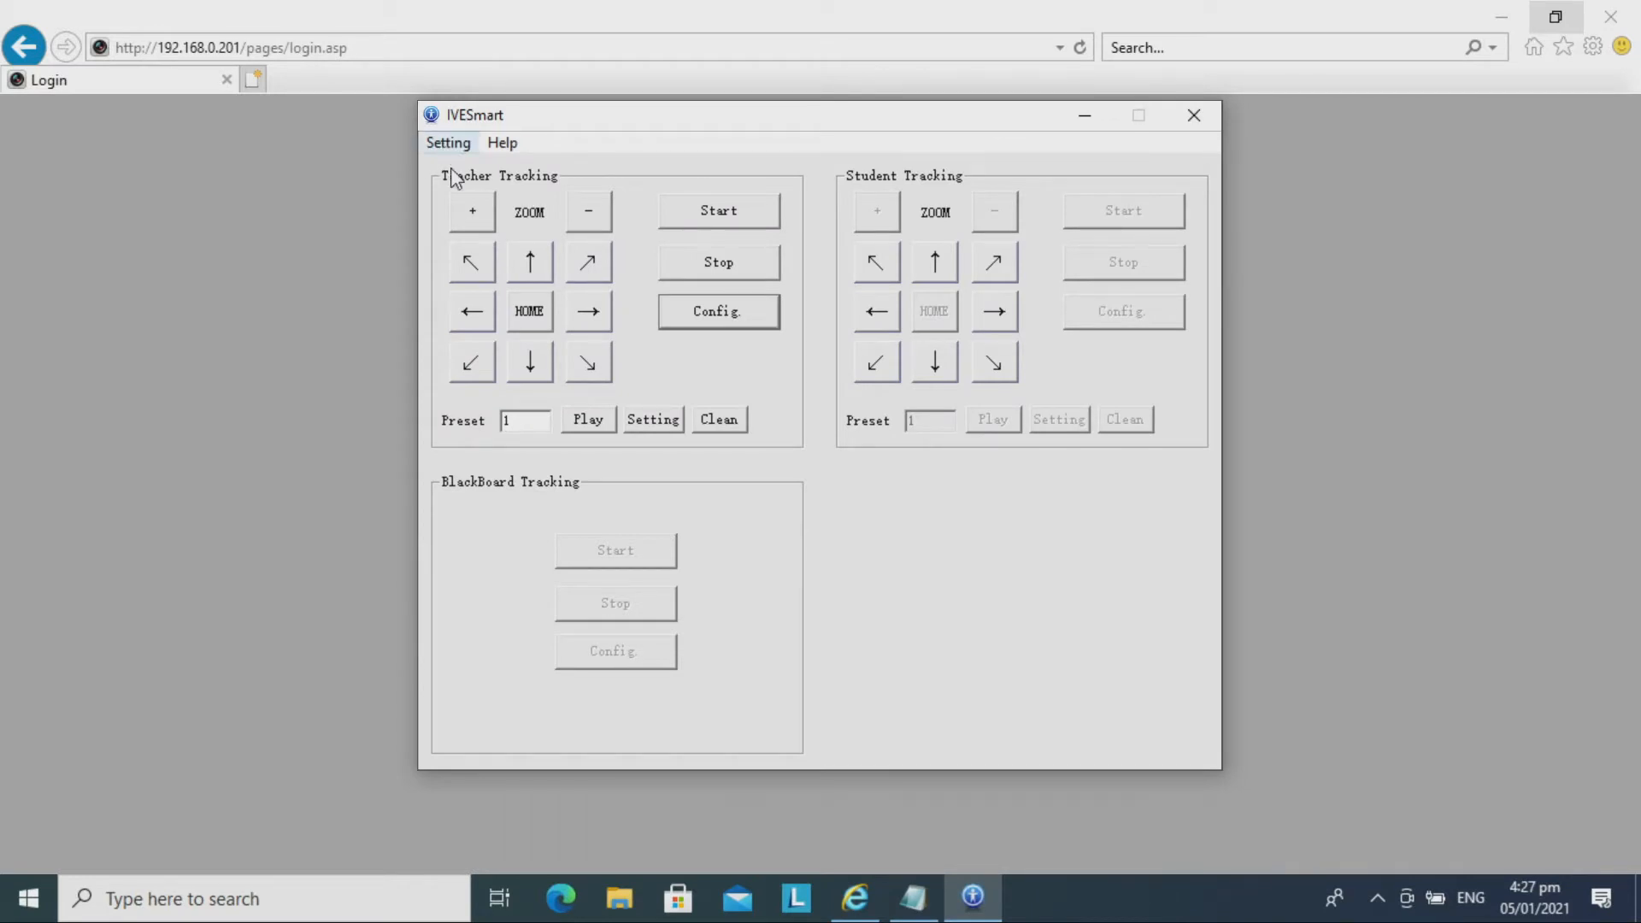
{"action": "left_click", "coordinate": [913, 898]}
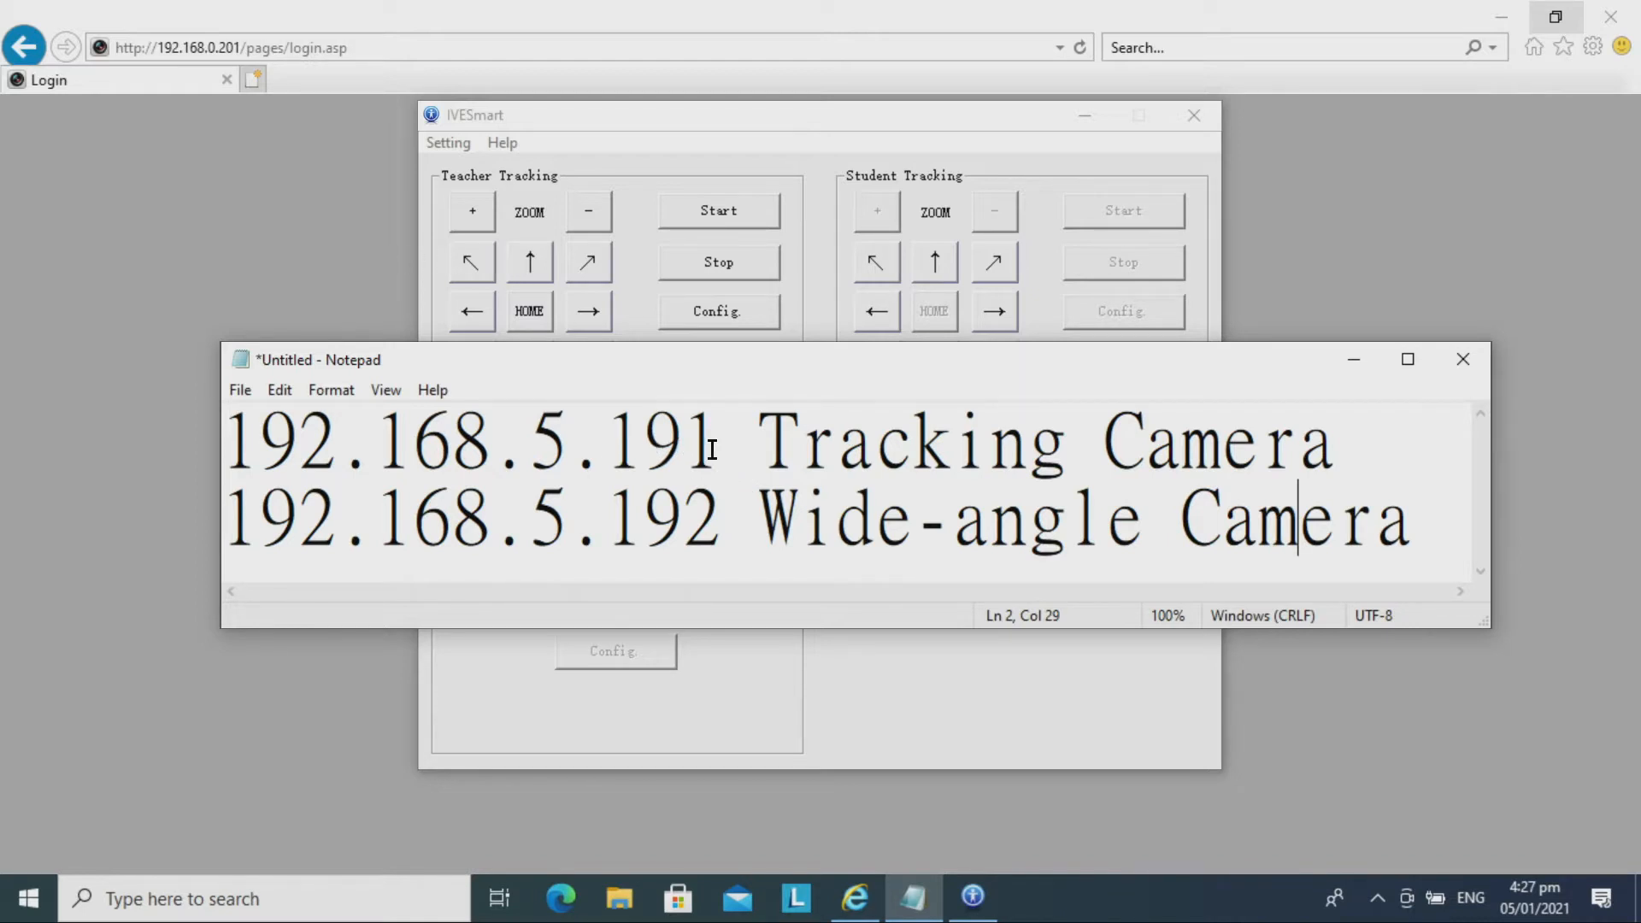
{"action": "left_click", "coordinate": [214, 205]}
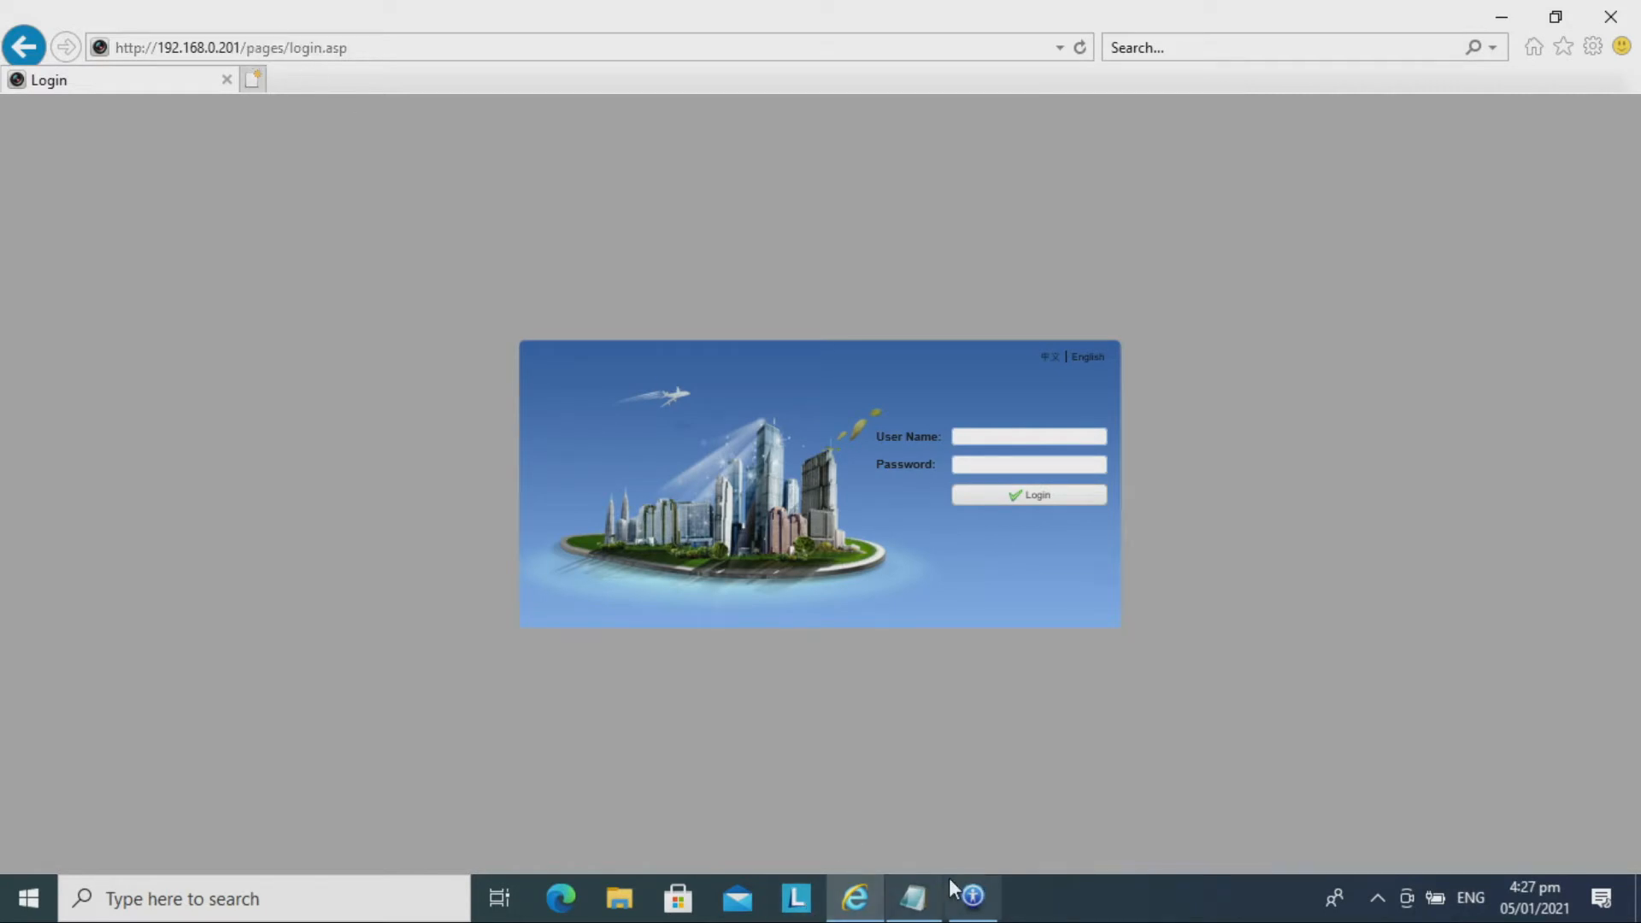
Step: In IVESmart's IP settings, search for devices from address 192.168.0.113, tick the Teacher Tracking device and confirm the settings
{"action": "left_click", "coordinate": [973, 895]}
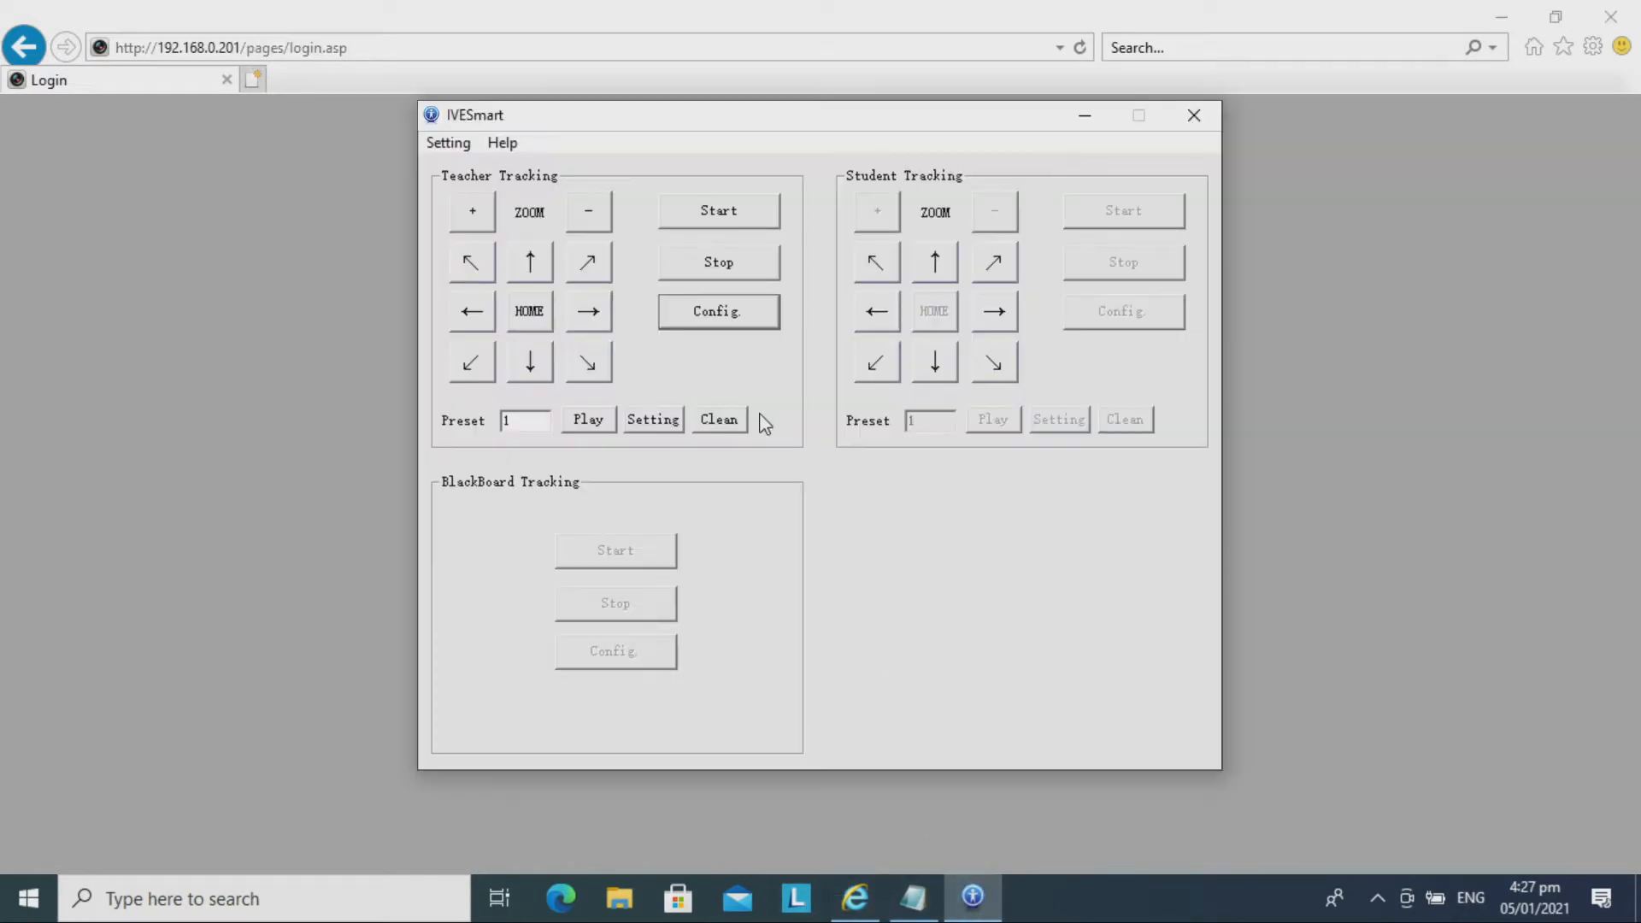
{"action": "left_click", "coordinate": [450, 146]}
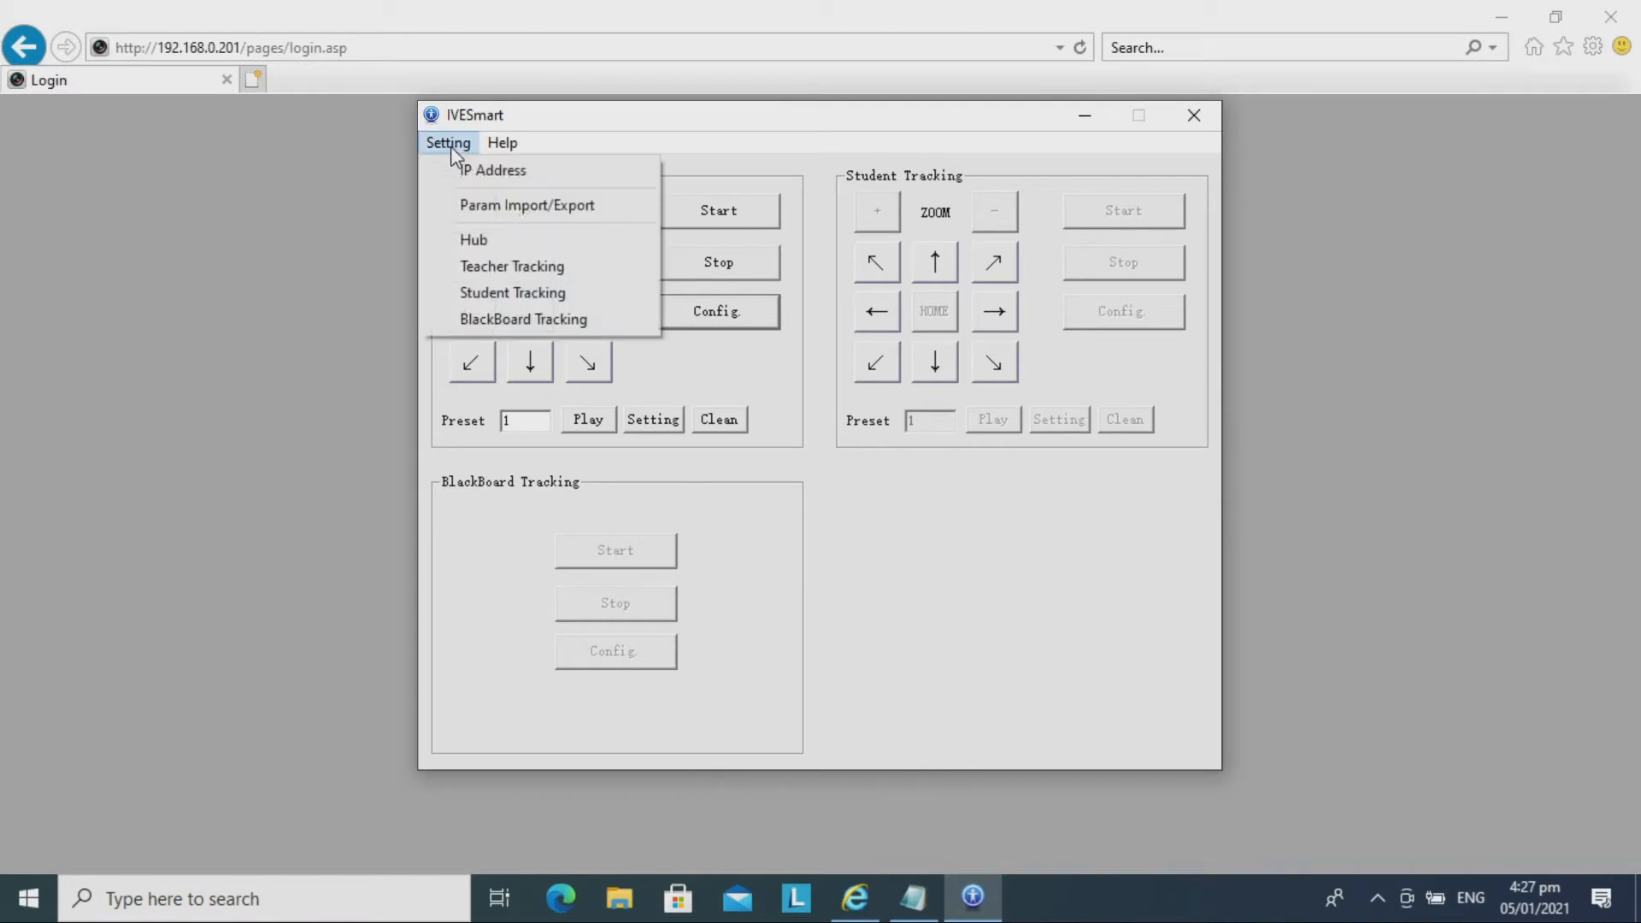
{"action": "left_click", "coordinate": [446, 170]}
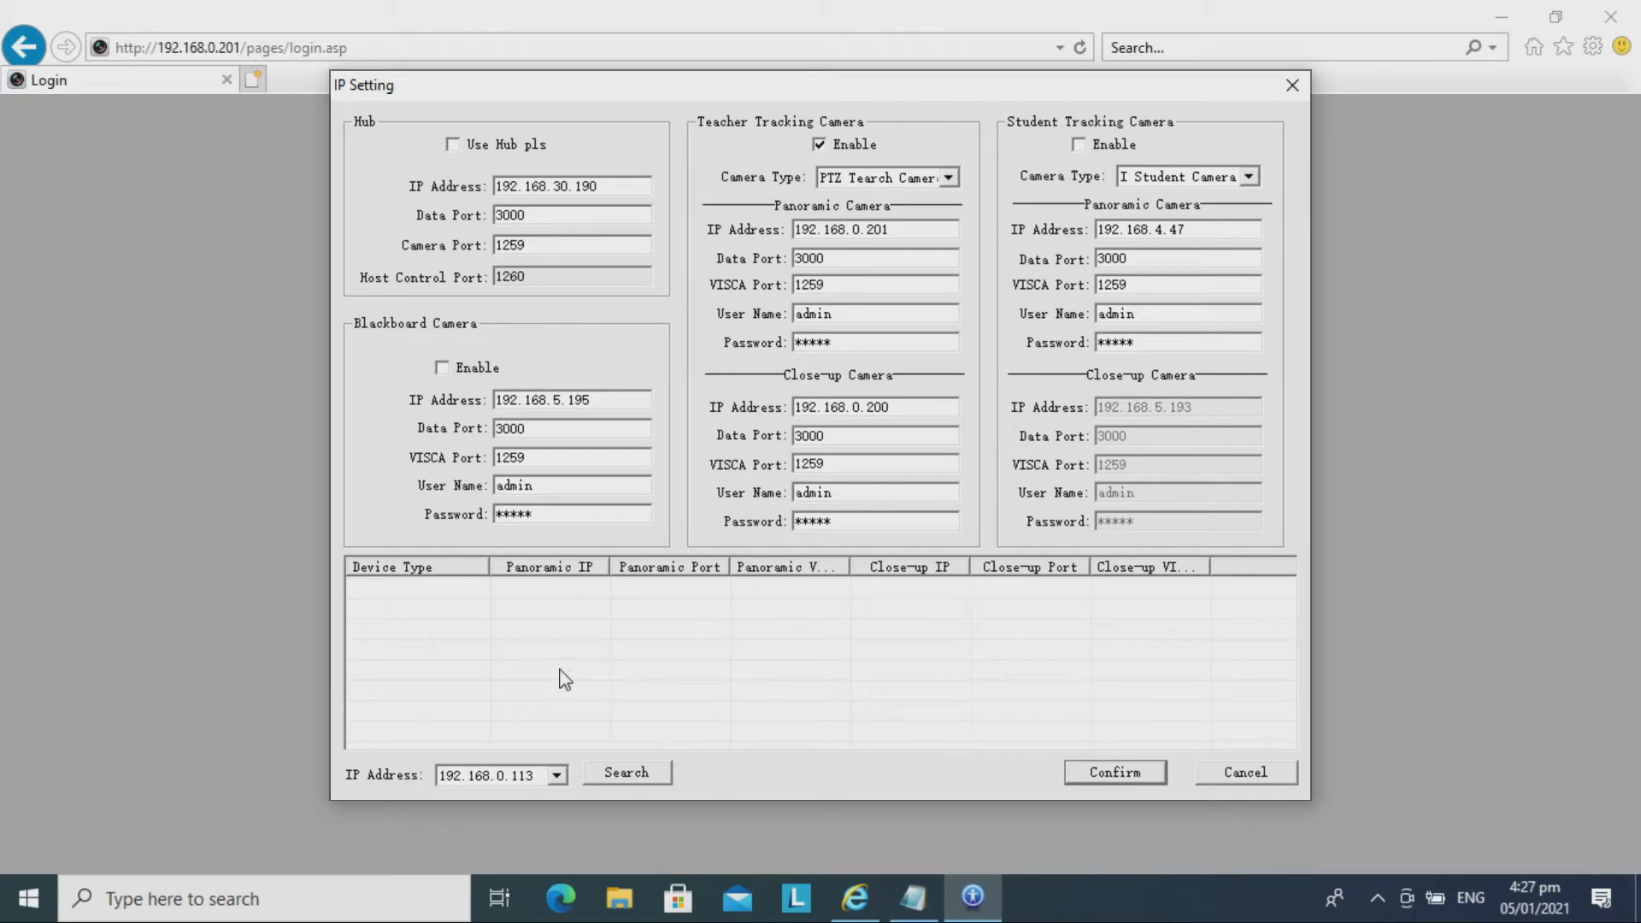
{"action": "left_click", "coordinate": [525, 774]}
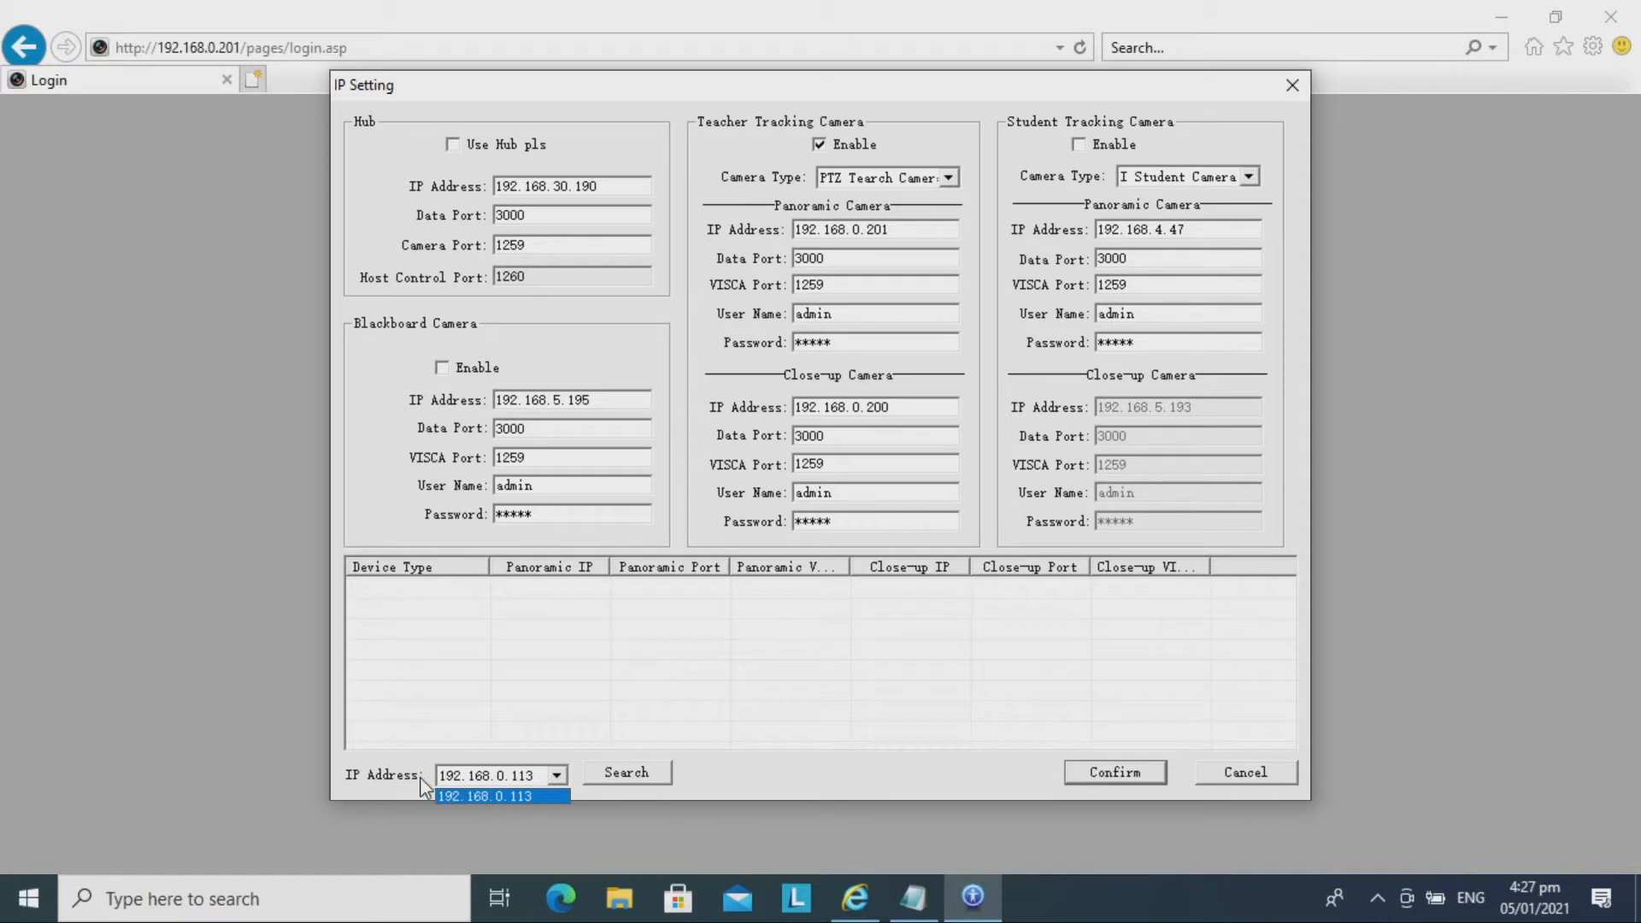
{"action": "left_click", "coordinate": [497, 794]}
{"action": "left_click", "coordinate": [617, 771]}
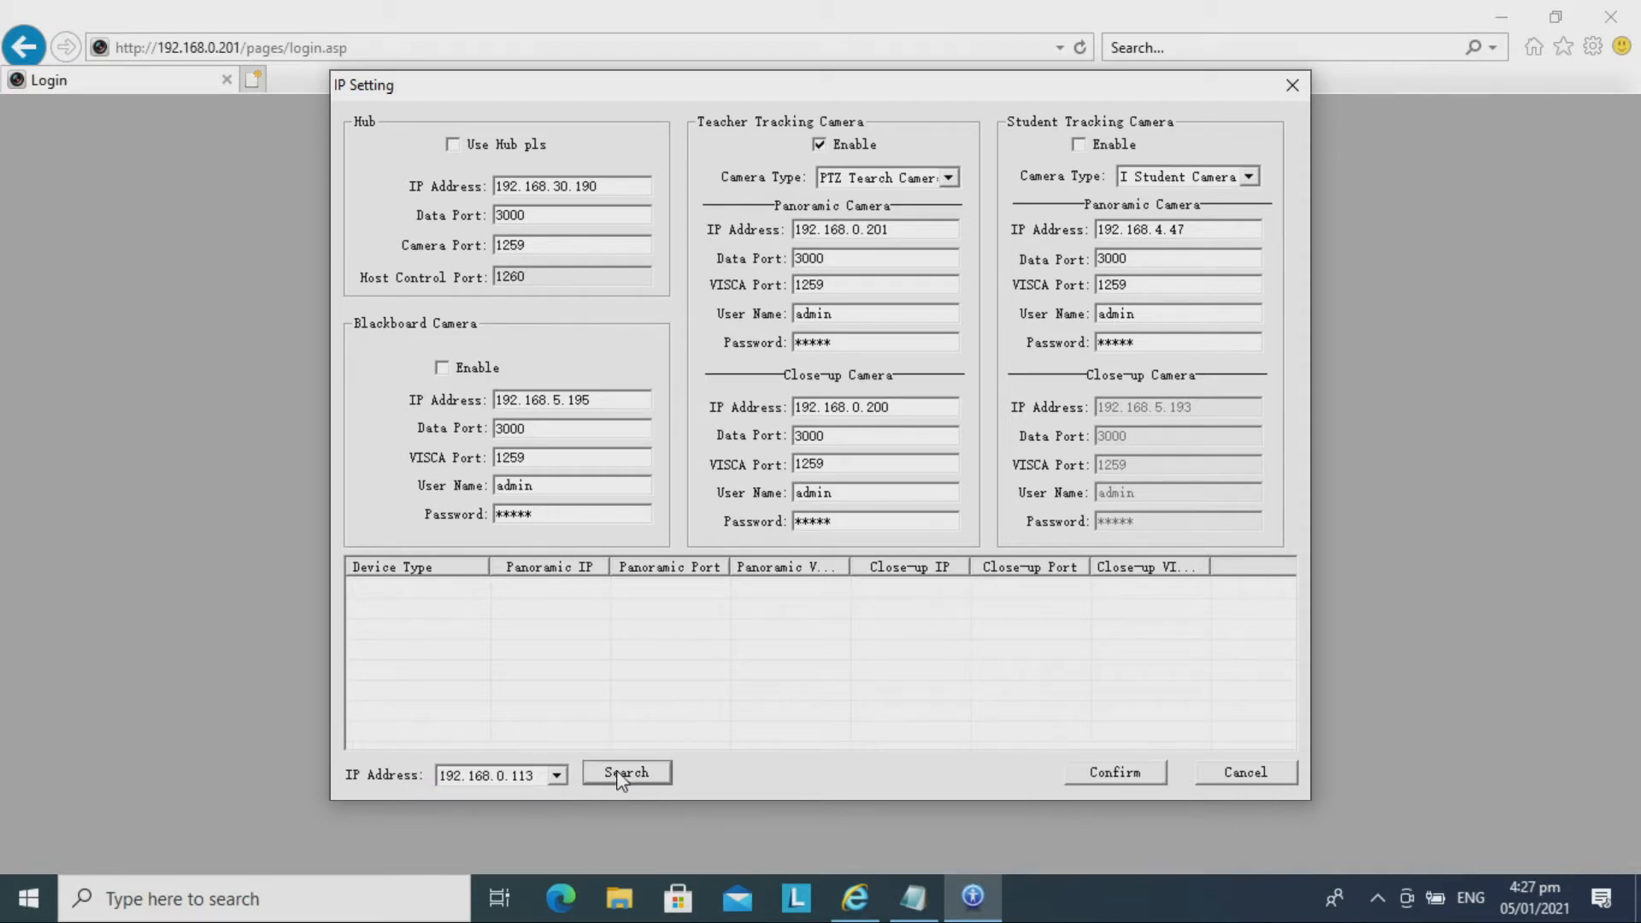
{"action": "left_click", "coordinate": [358, 590]}
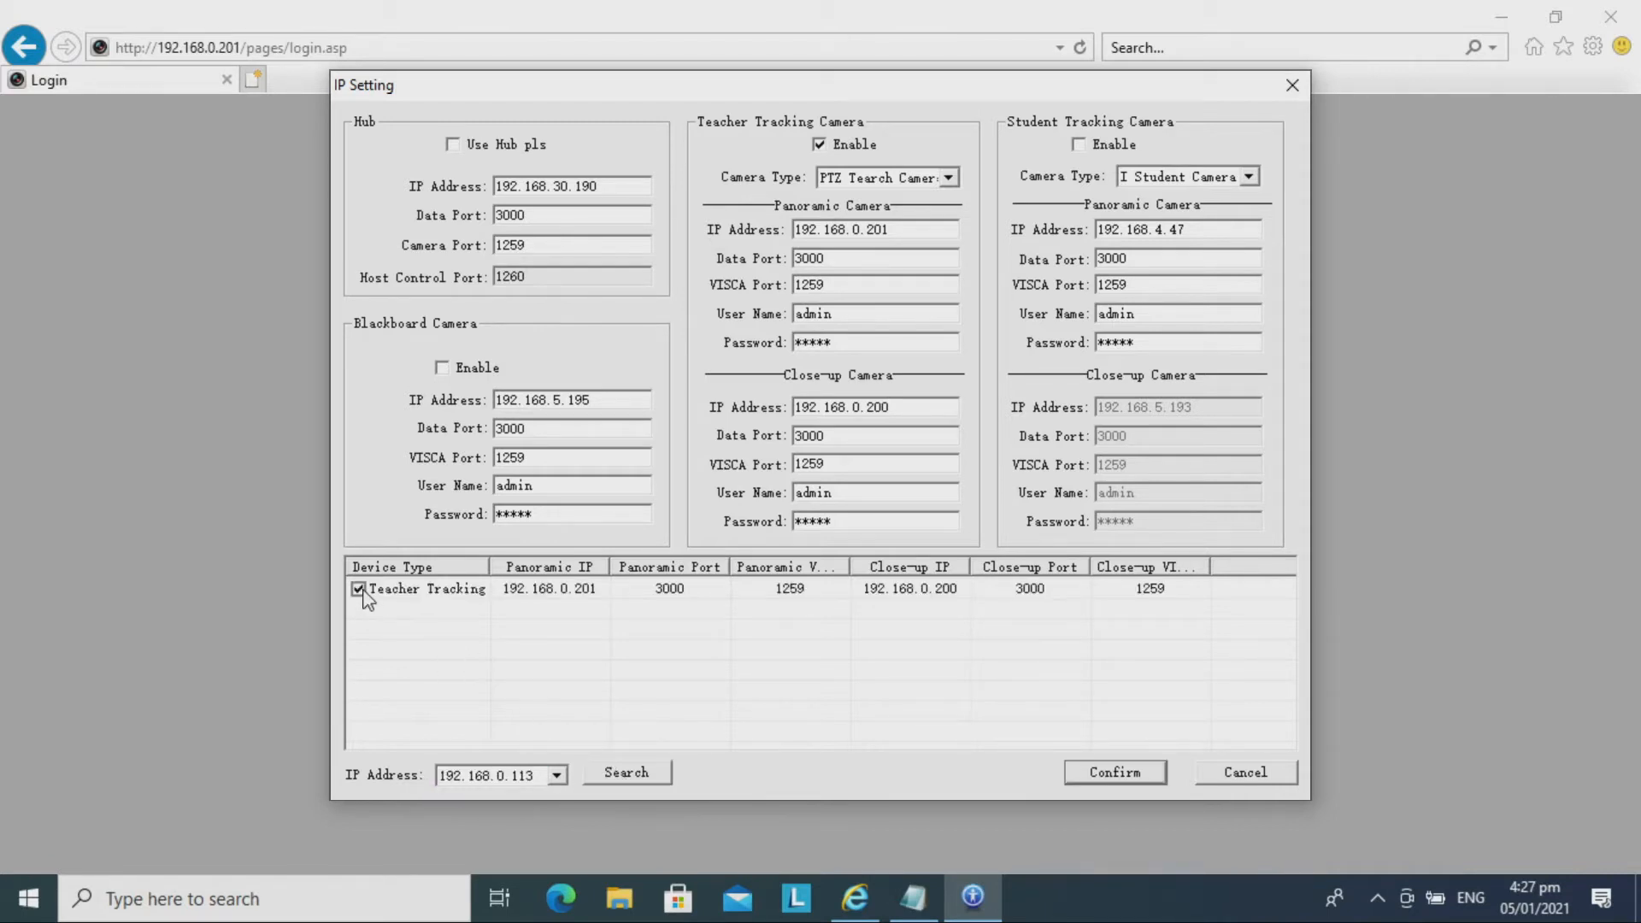
{"action": "left_click", "coordinate": [1116, 777]}
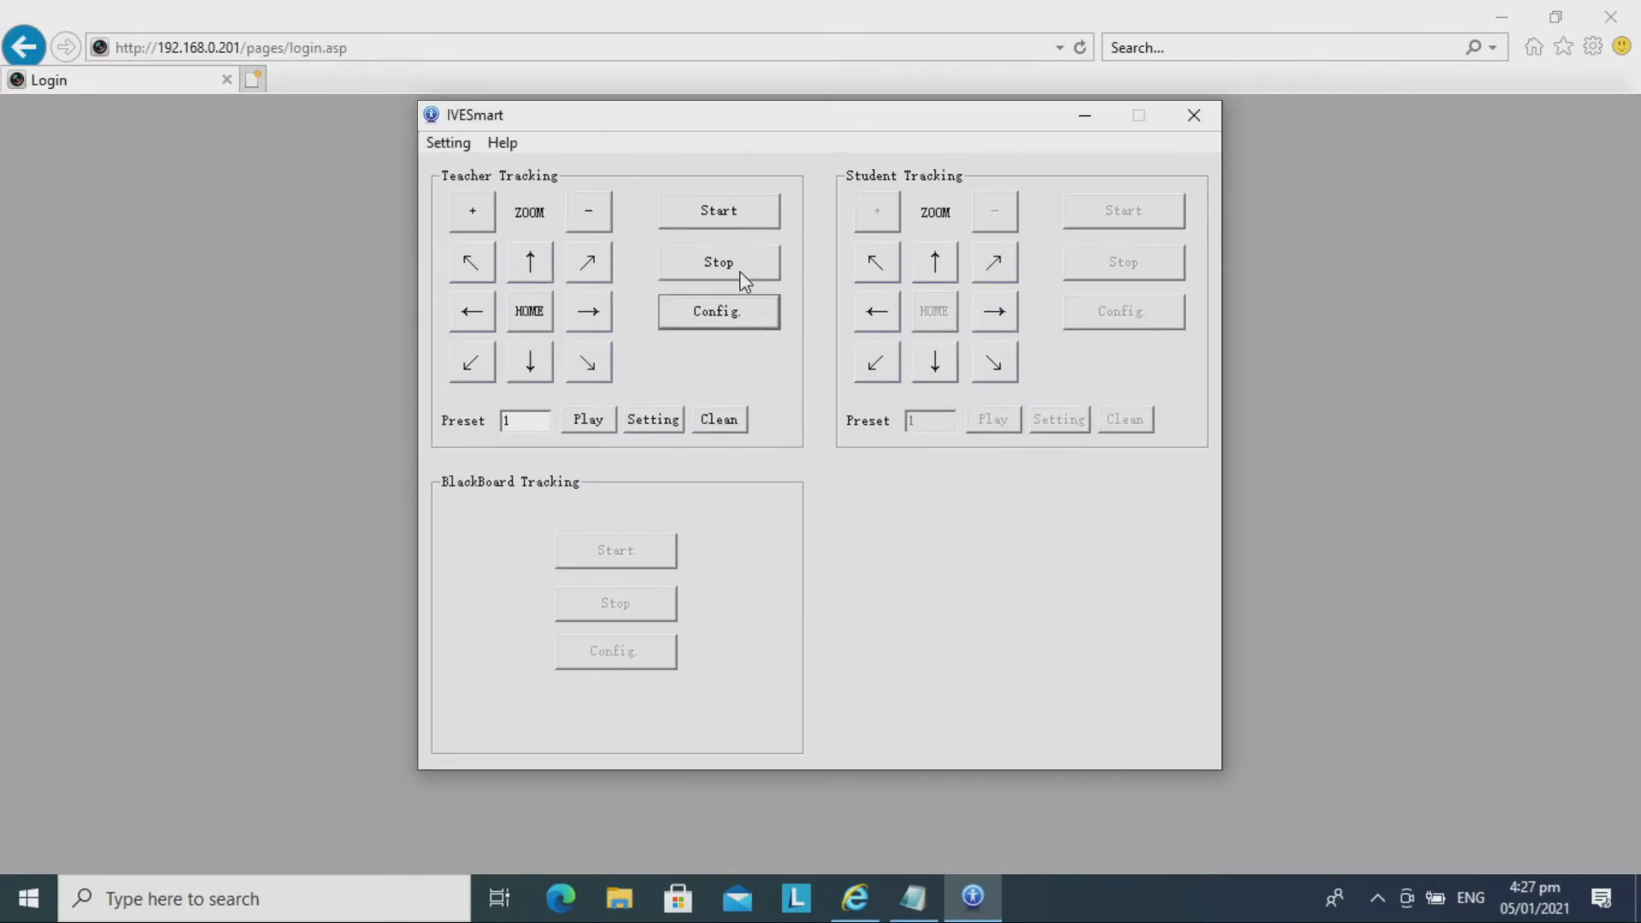
Step: In the teacher tracking configuration, pan the close-up camera right, zoom in, save this as the panoramic position and check it by recalling it
{"action": "left_click", "coordinate": [747, 315]}
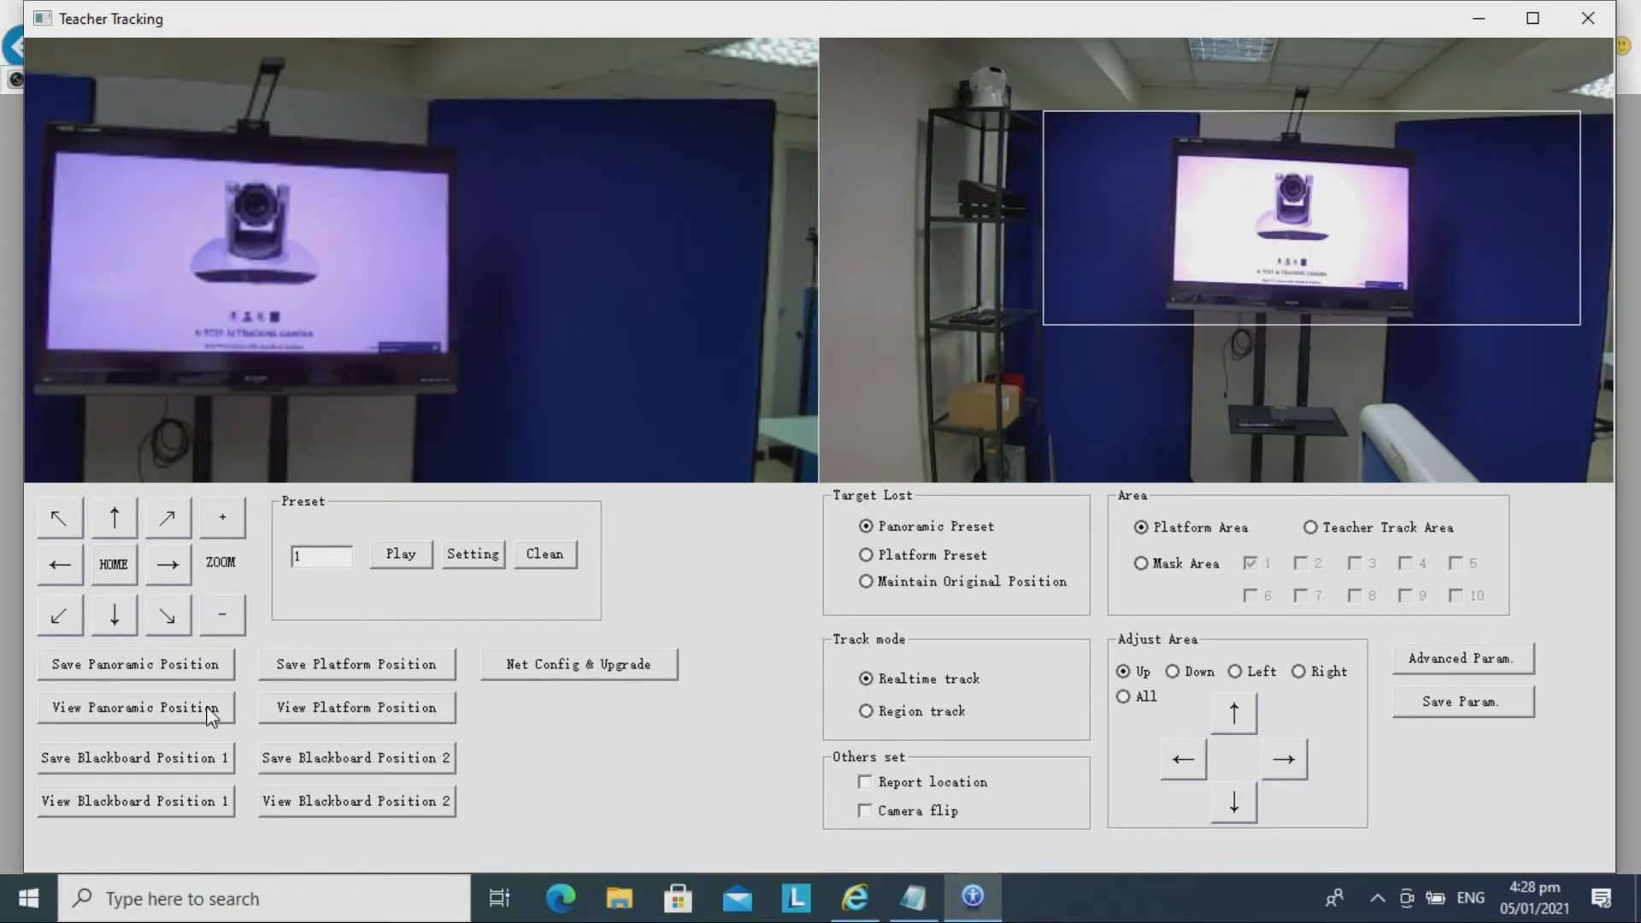
{"action": "left_click", "coordinate": [169, 566]}
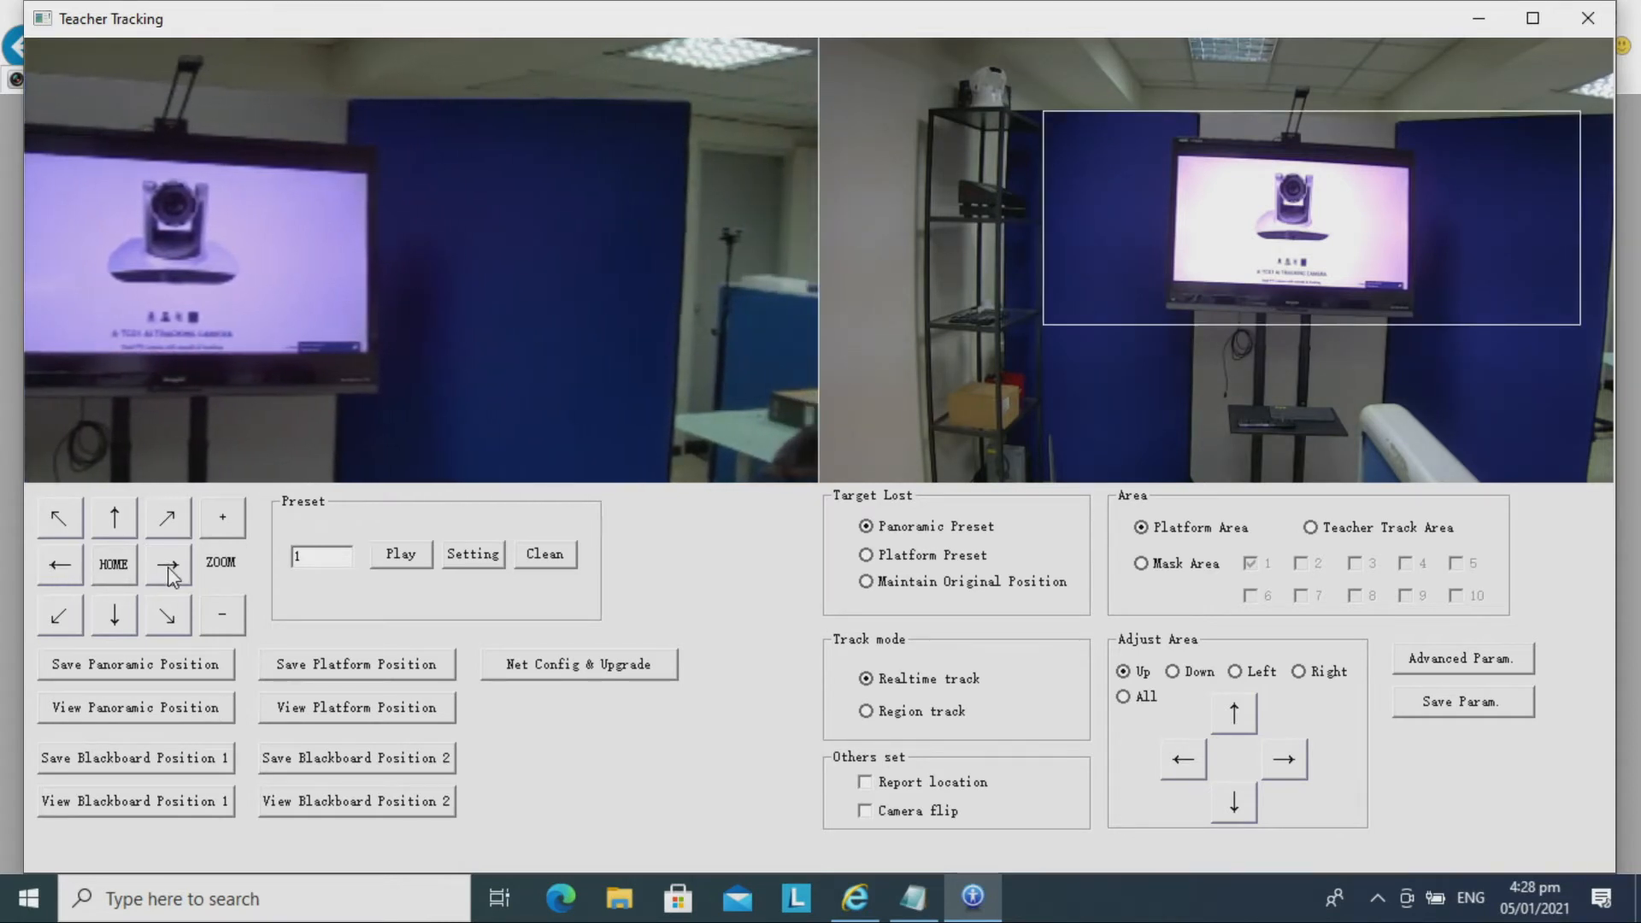
{"action": "left_click", "coordinate": [220, 526]}
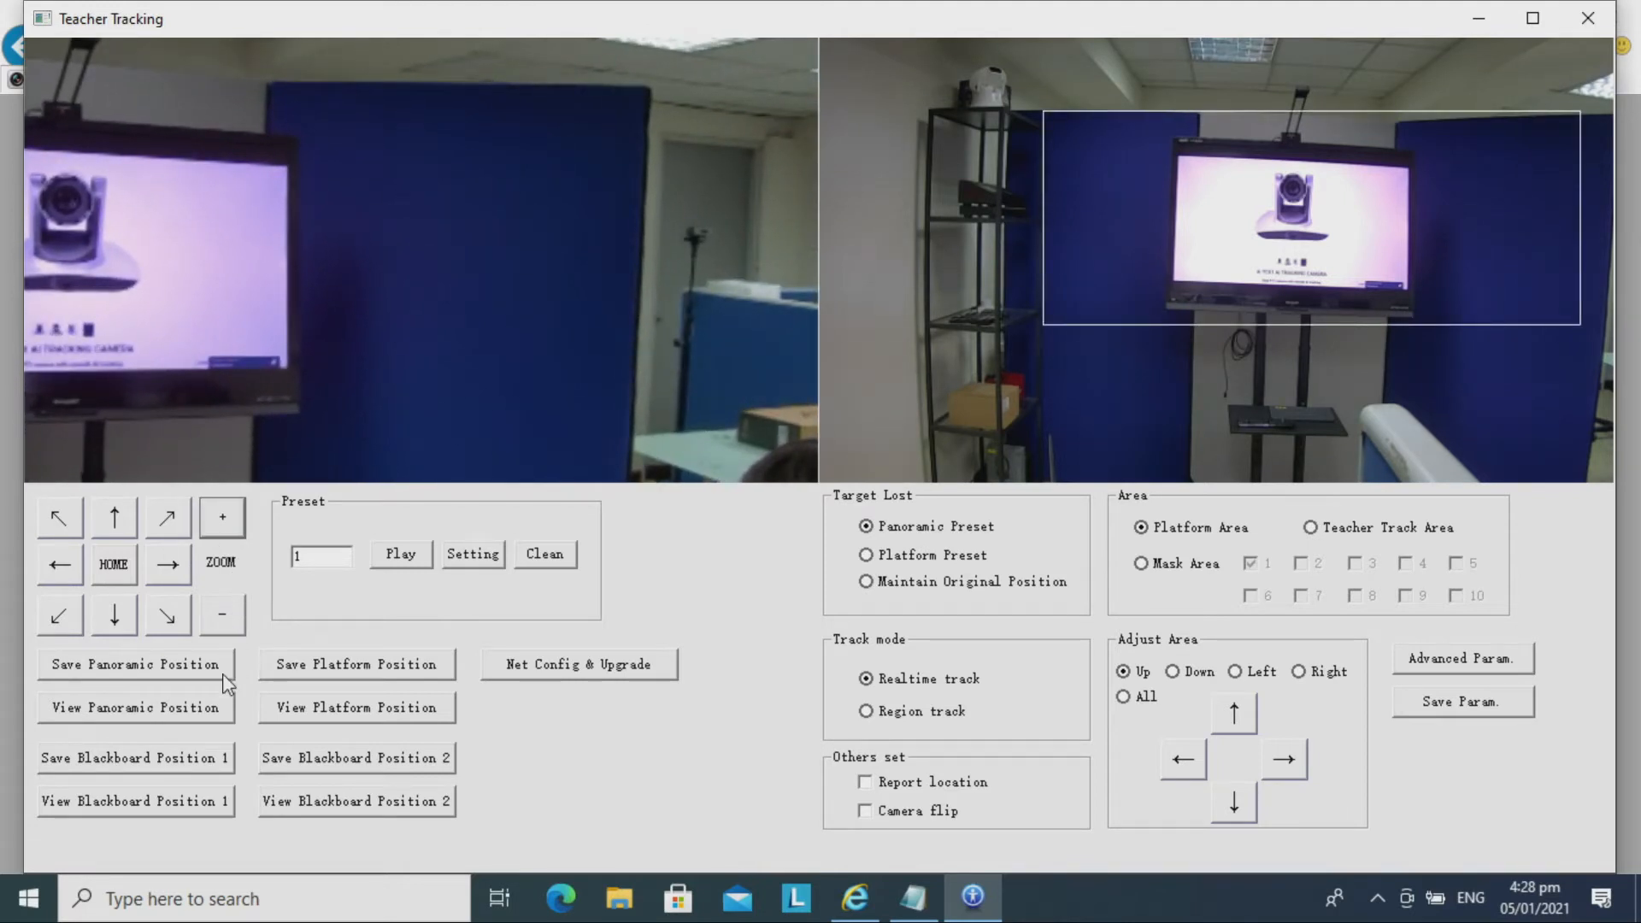
{"action": "left_click", "coordinate": [209, 675]}
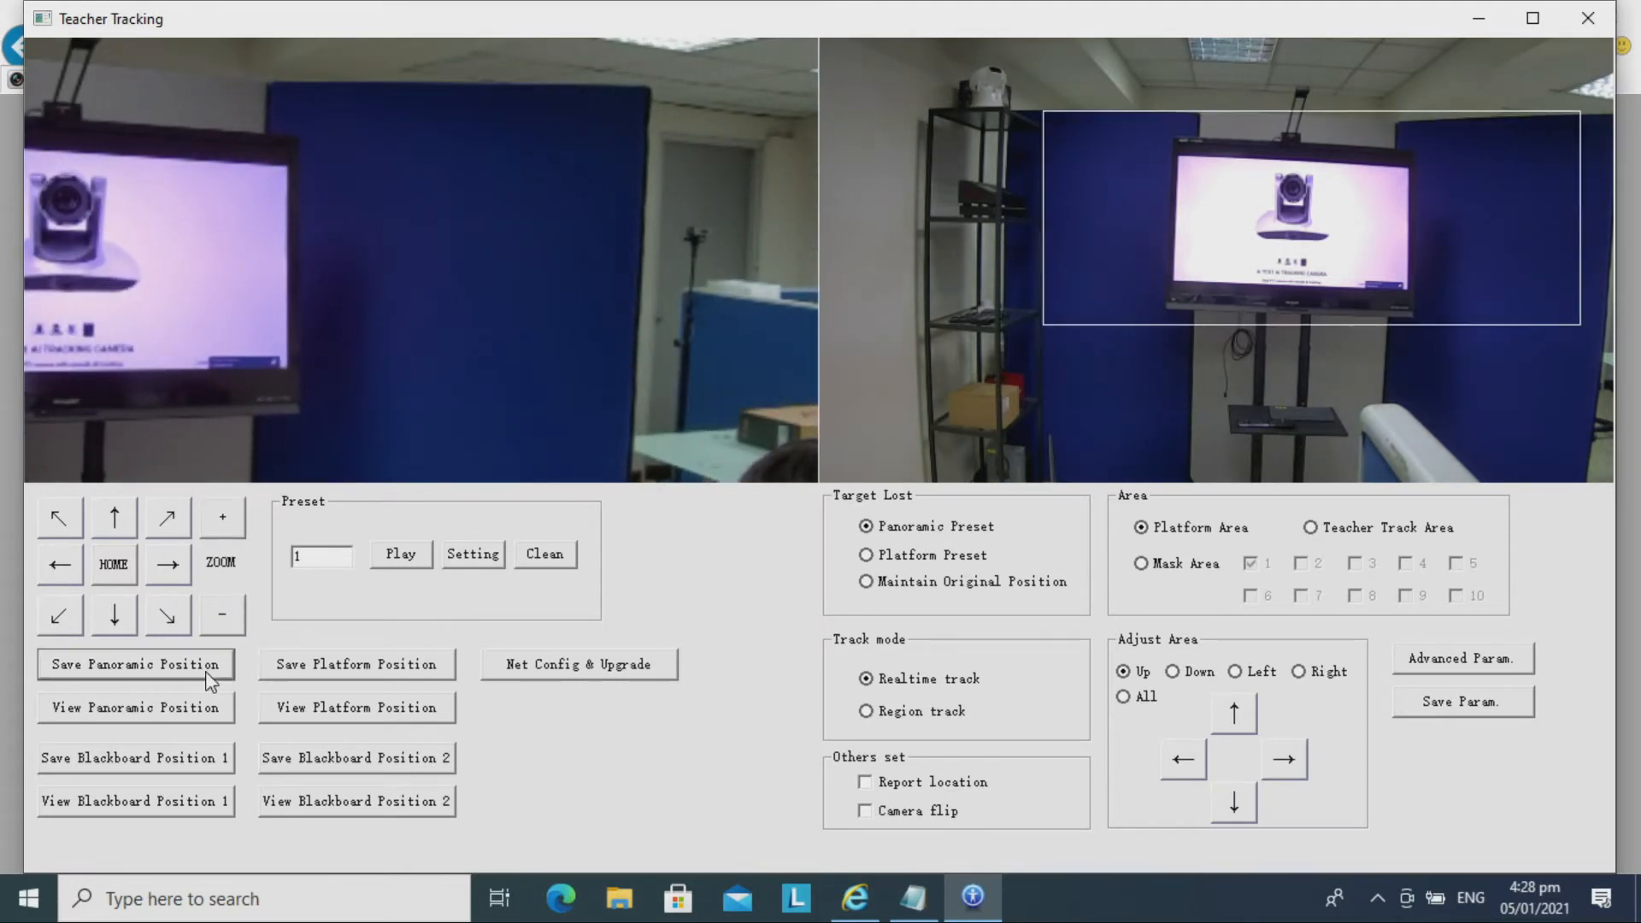
{"action": "left_click", "coordinate": [61, 565]}
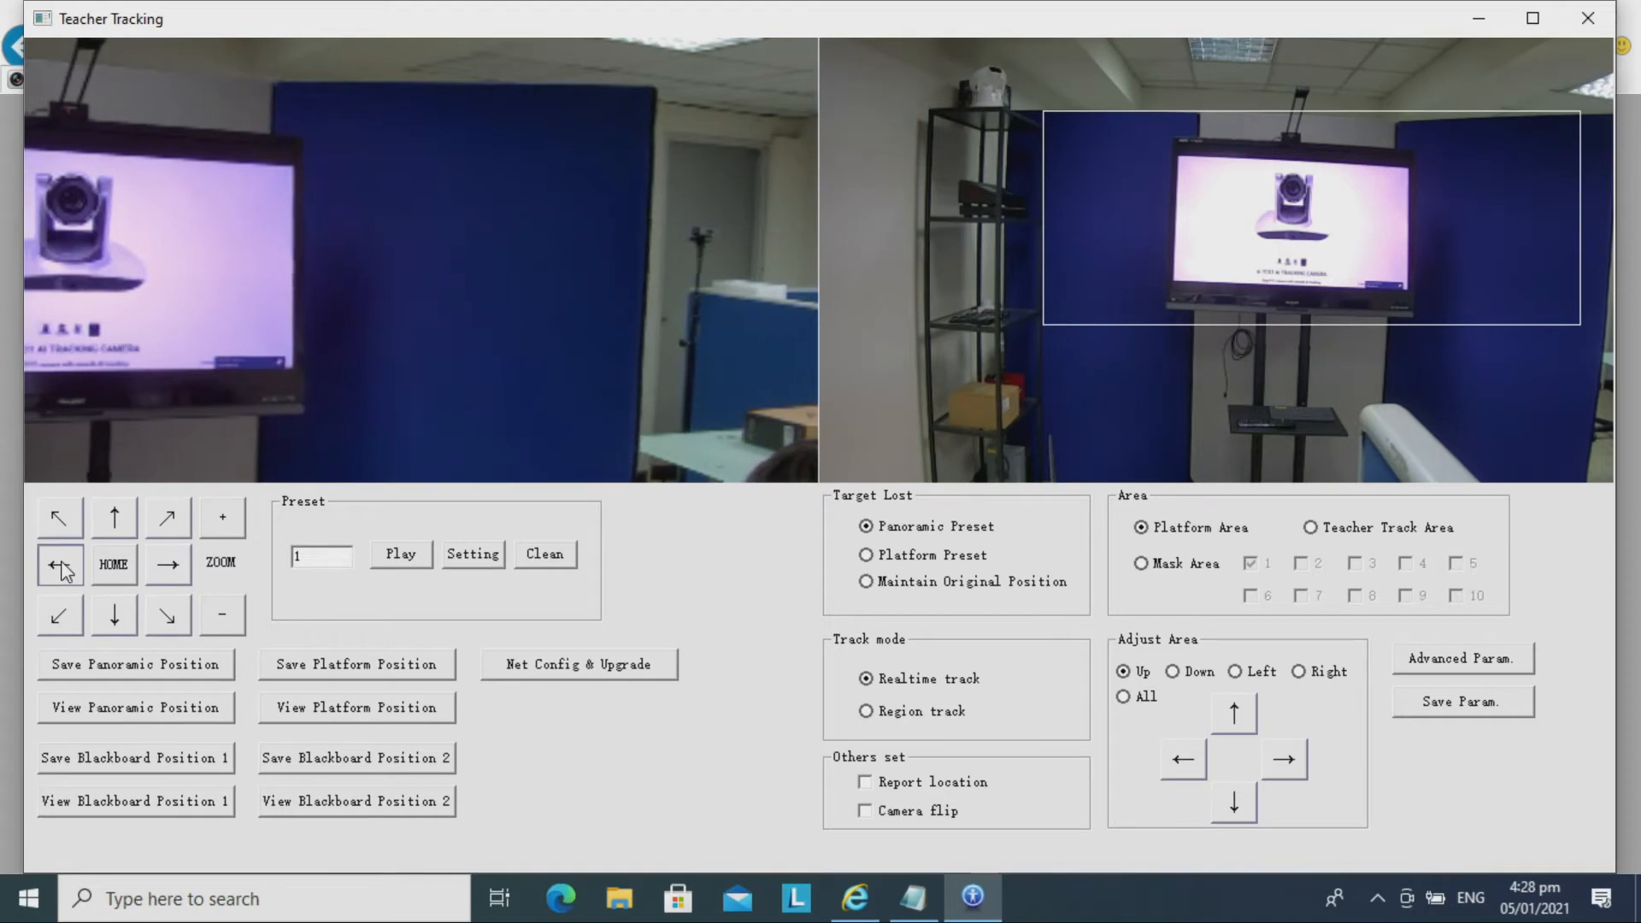
{"action": "left_click", "coordinate": [122, 710]}
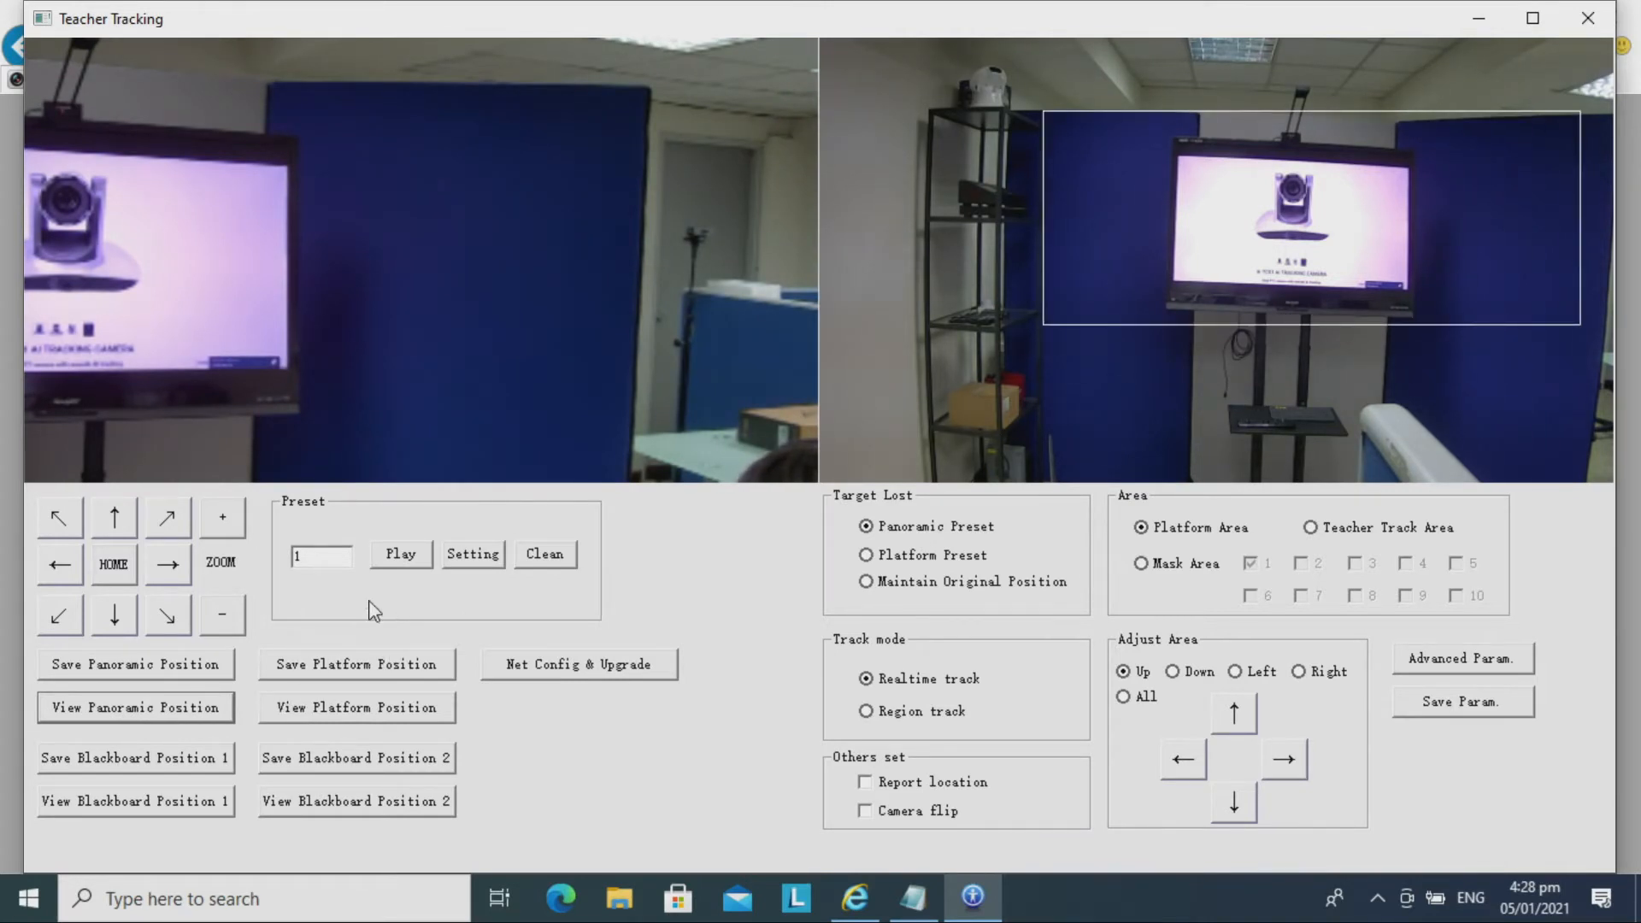
Step: Pan the close-up camera left, zoom in, save the platform position and compare the two positions by recalling each
{"action": "left_click", "coordinate": [67, 568]}
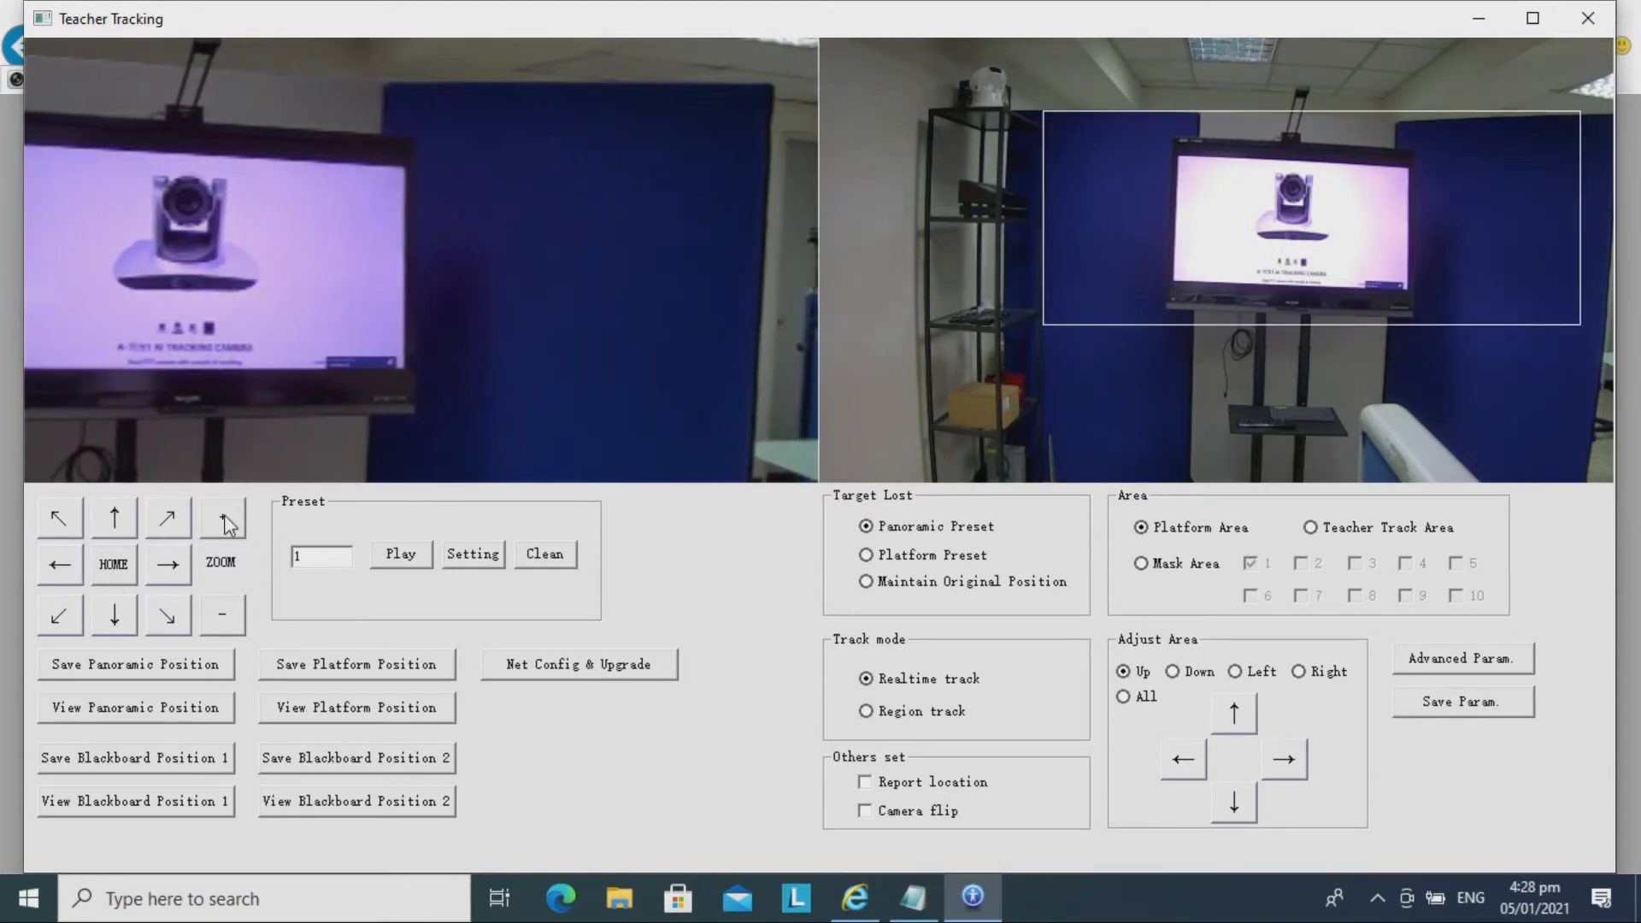
{"action": "left_click", "coordinate": [224, 514]}
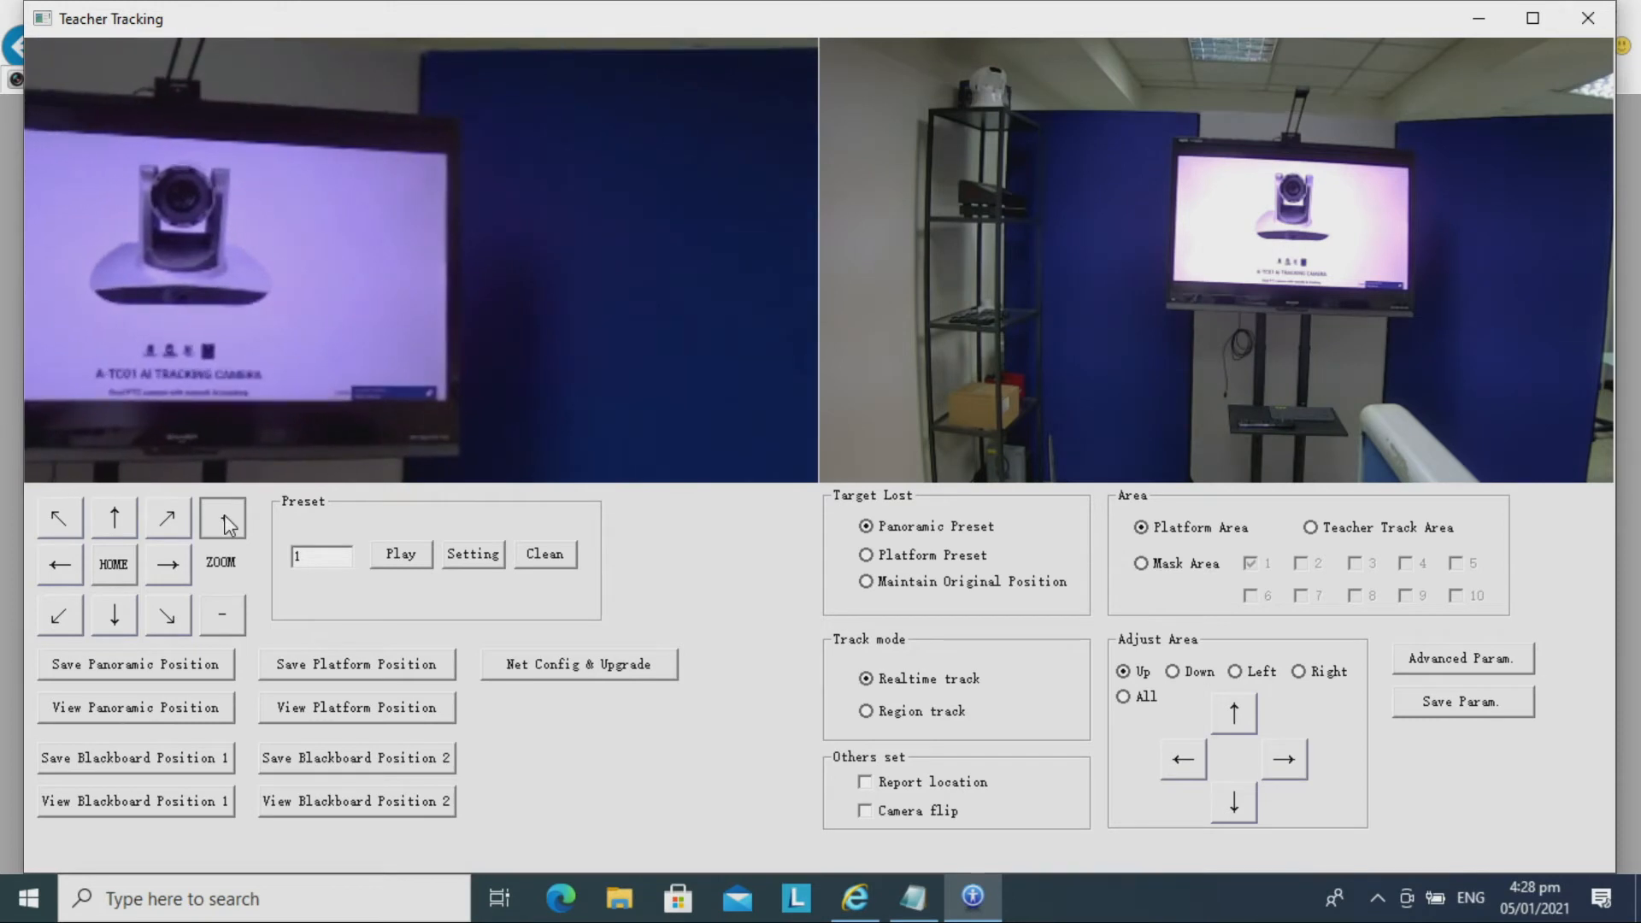
{"action": "left_click", "coordinate": [342, 665]}
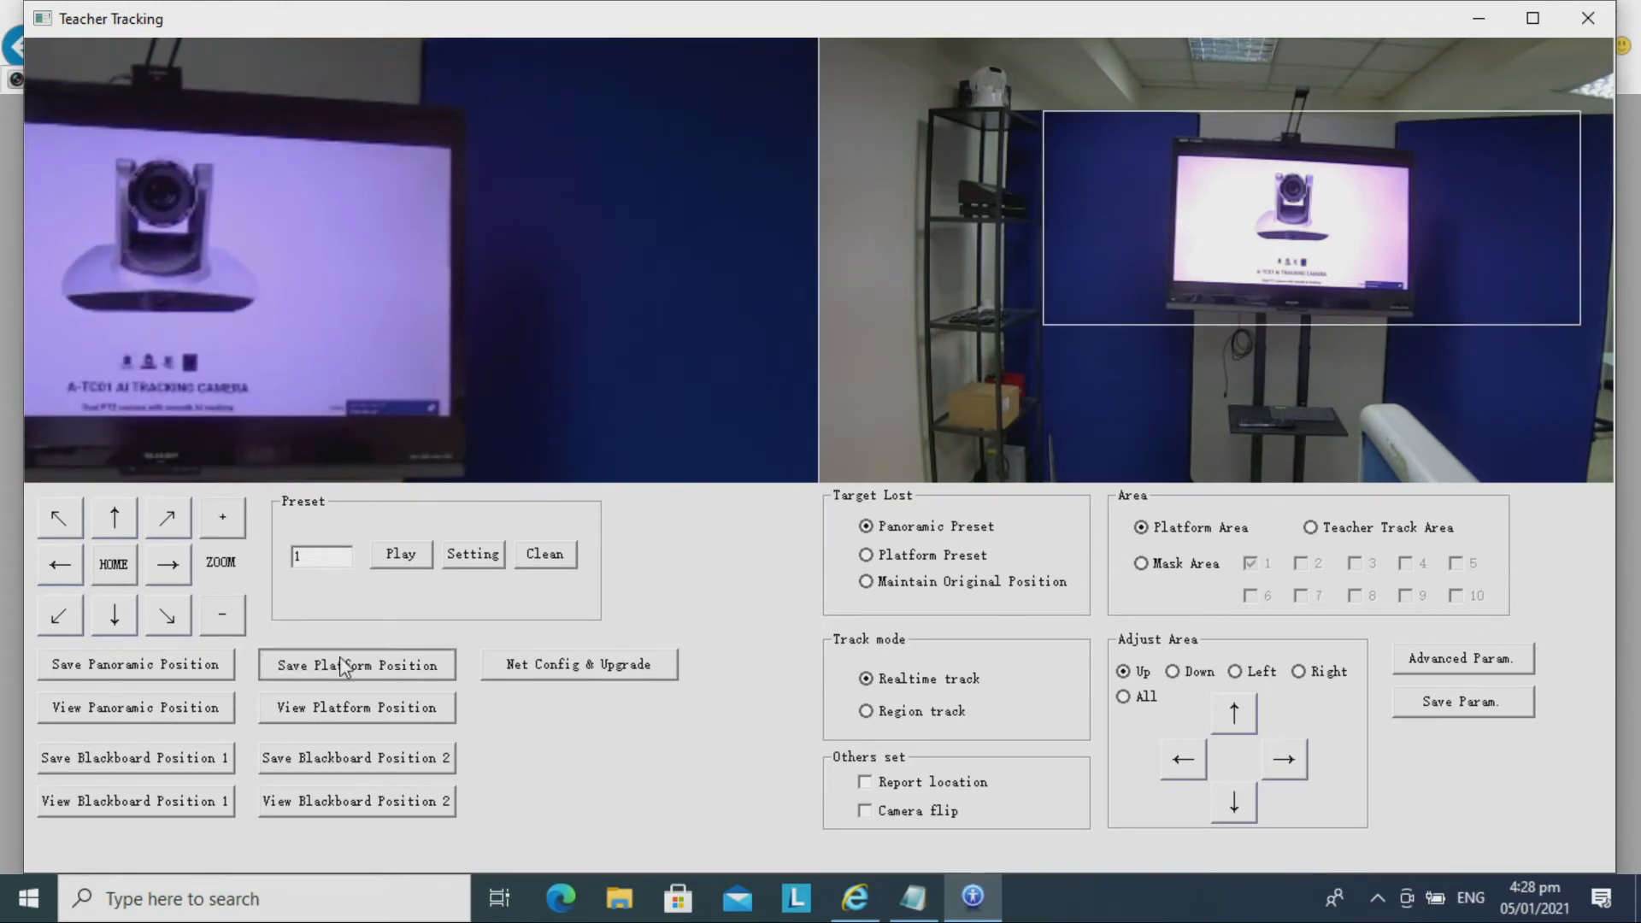
{"action": "left_click", "coordinate": [205, 724]}
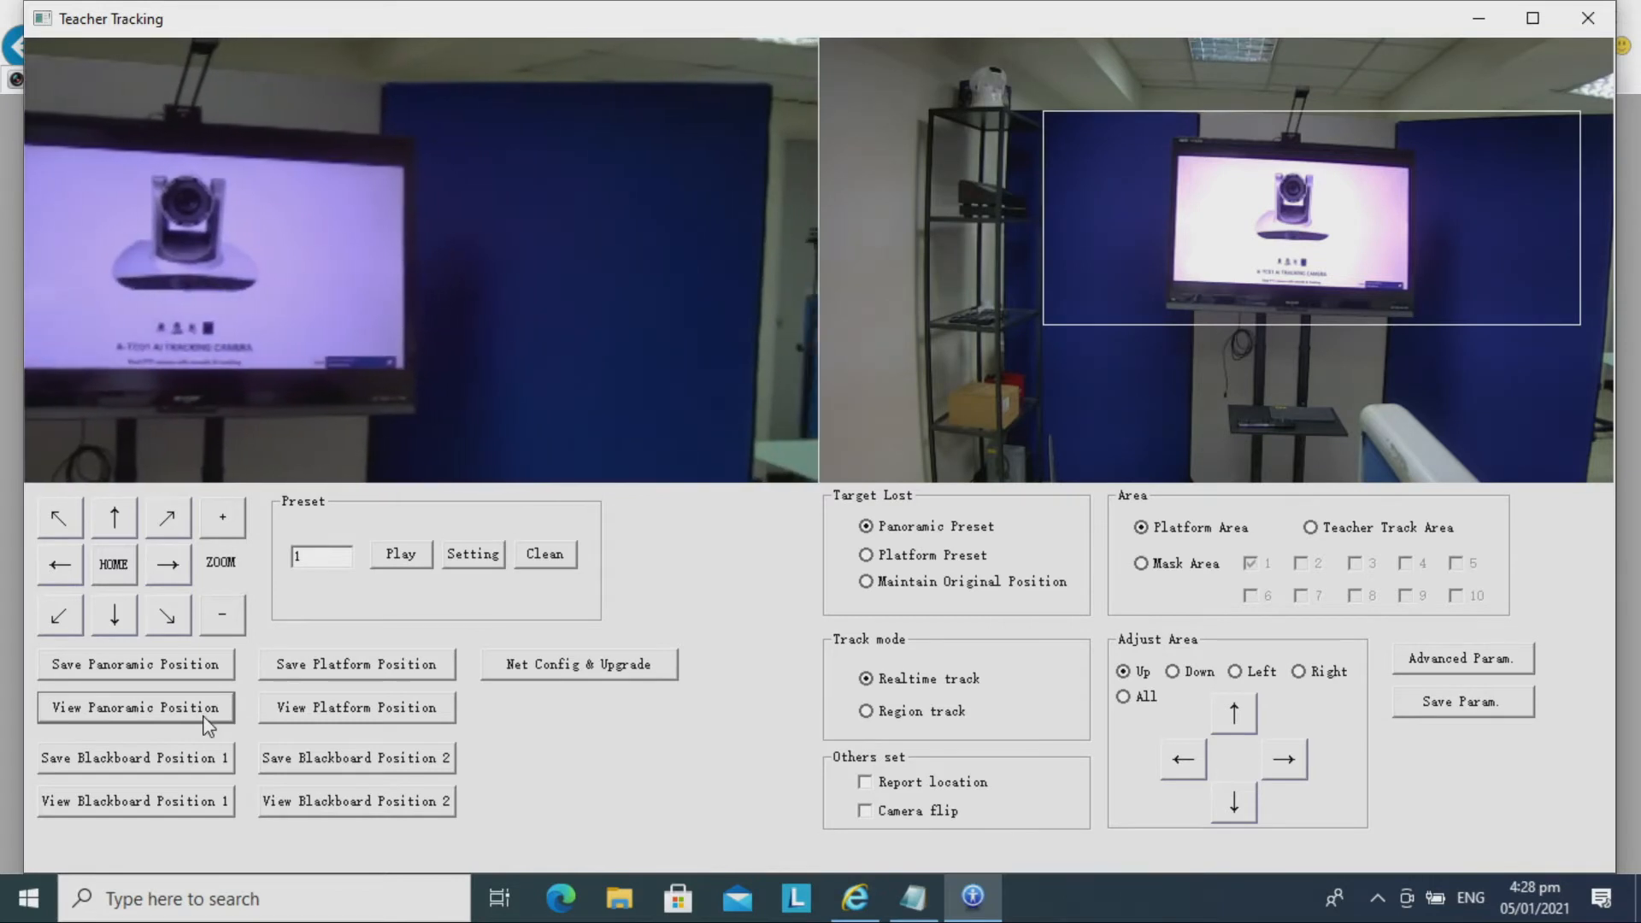
{"action": "left_click", "coordinate": [299, 718]}
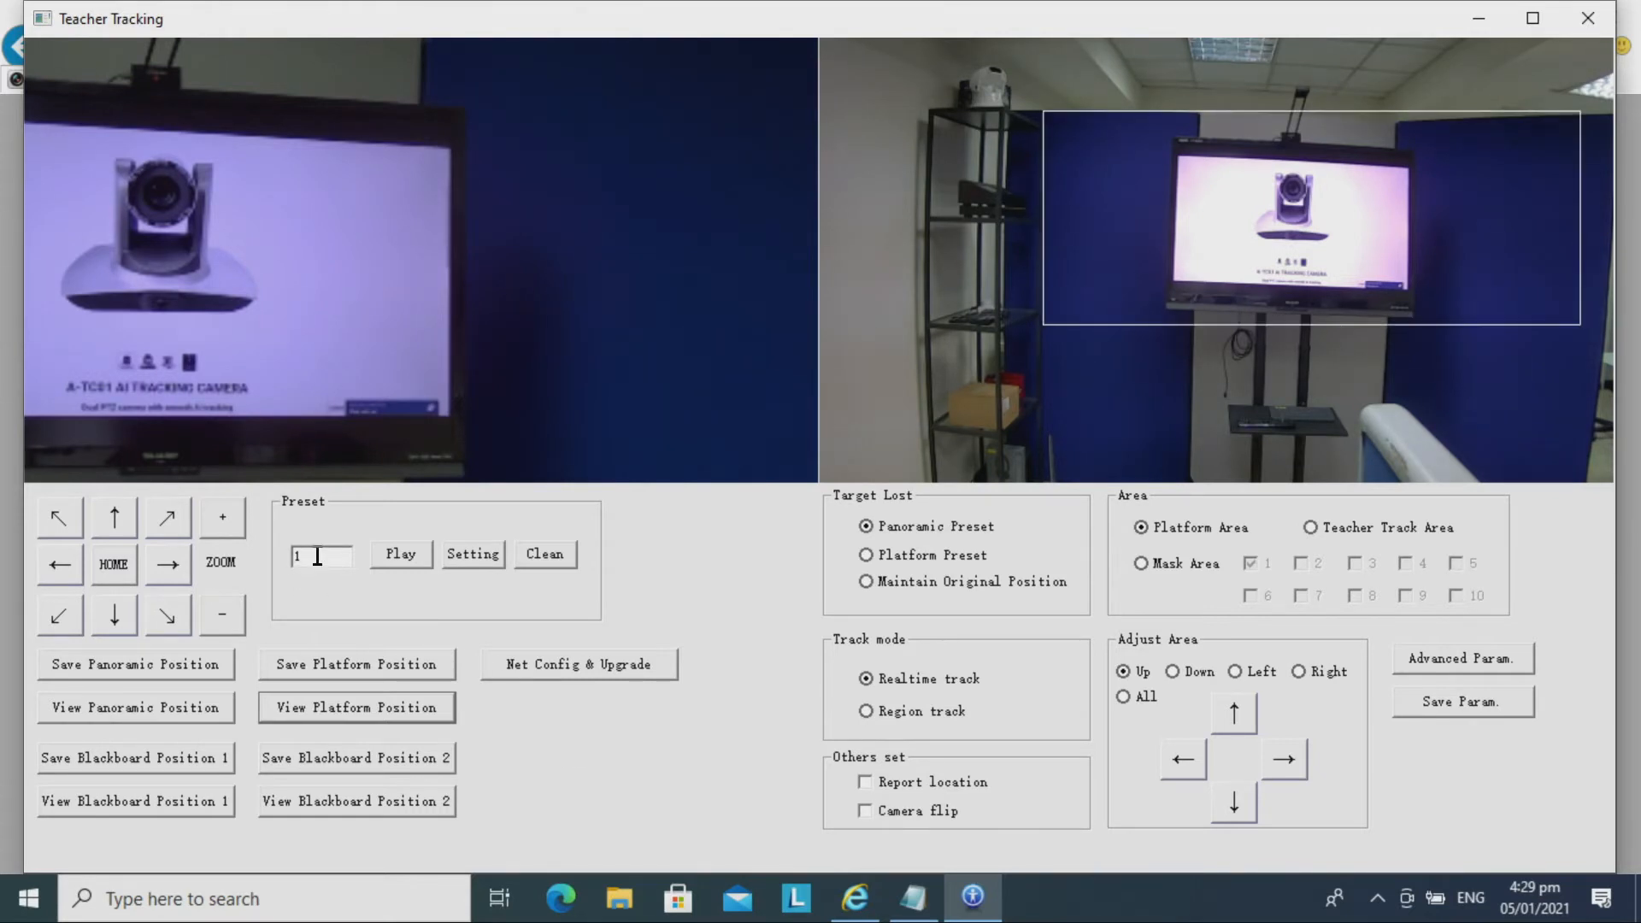
Step: Store the current camera view as preset 1 and redraw the platform area around the TV and both blue panels
{"action": "left_click_drag", "start_coordinate": [311, 556], "coordinate": [296, 557]}
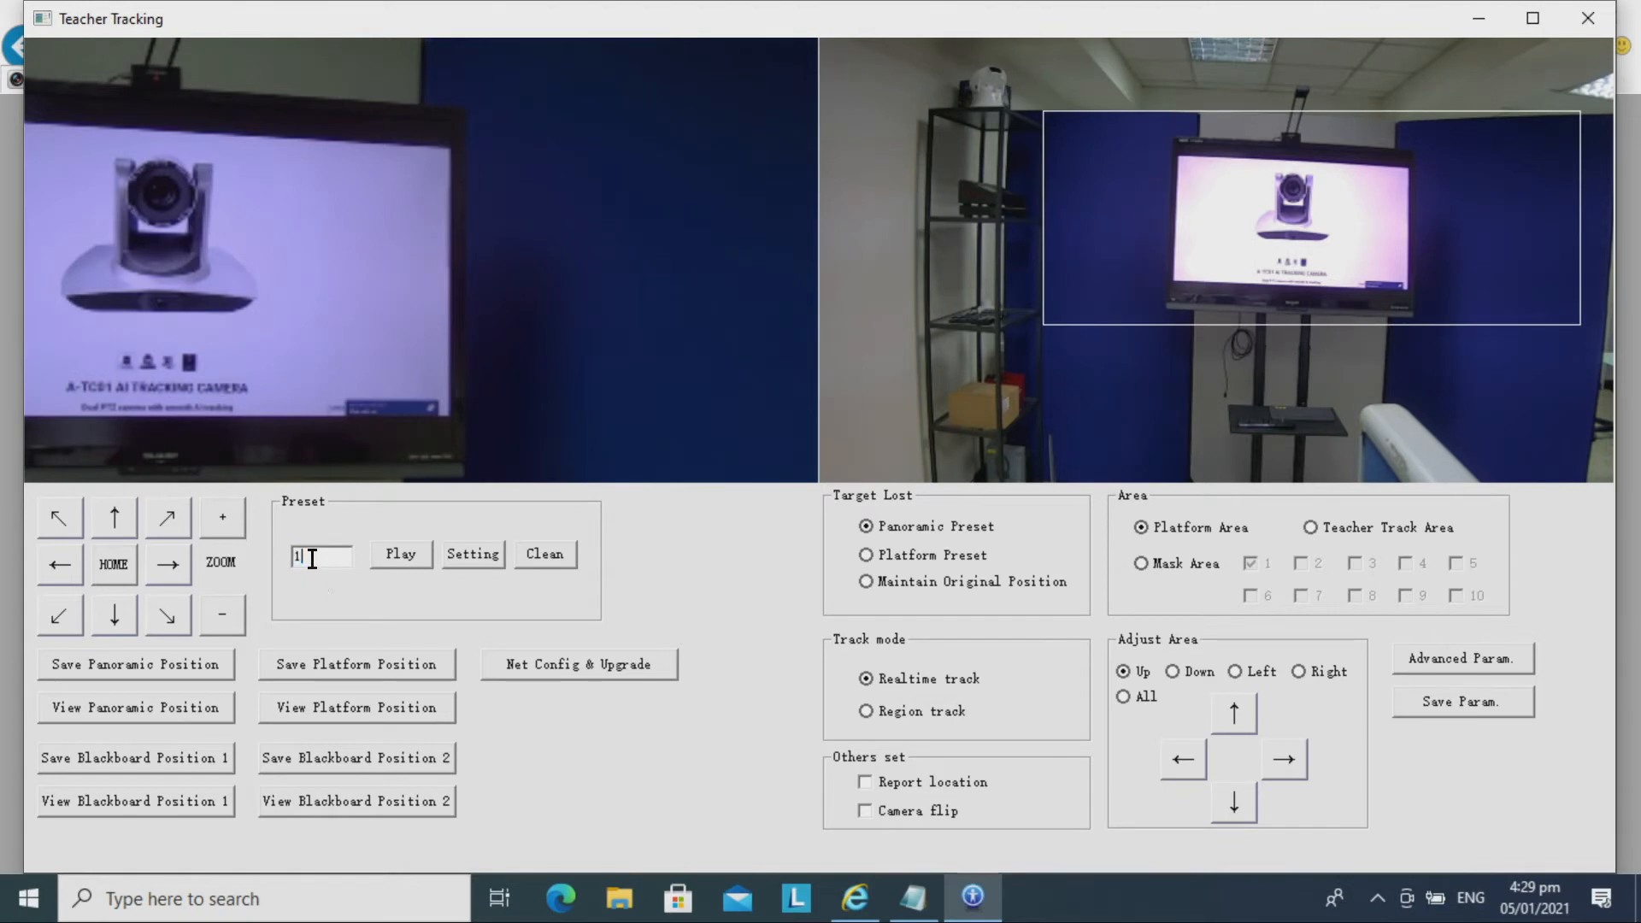
{"action": "left_click", "coordinate": [474, 568]}
{"action": "left_click_drag", "start_coordinate": [1041, 113], "coordinate": [1591, 326]}
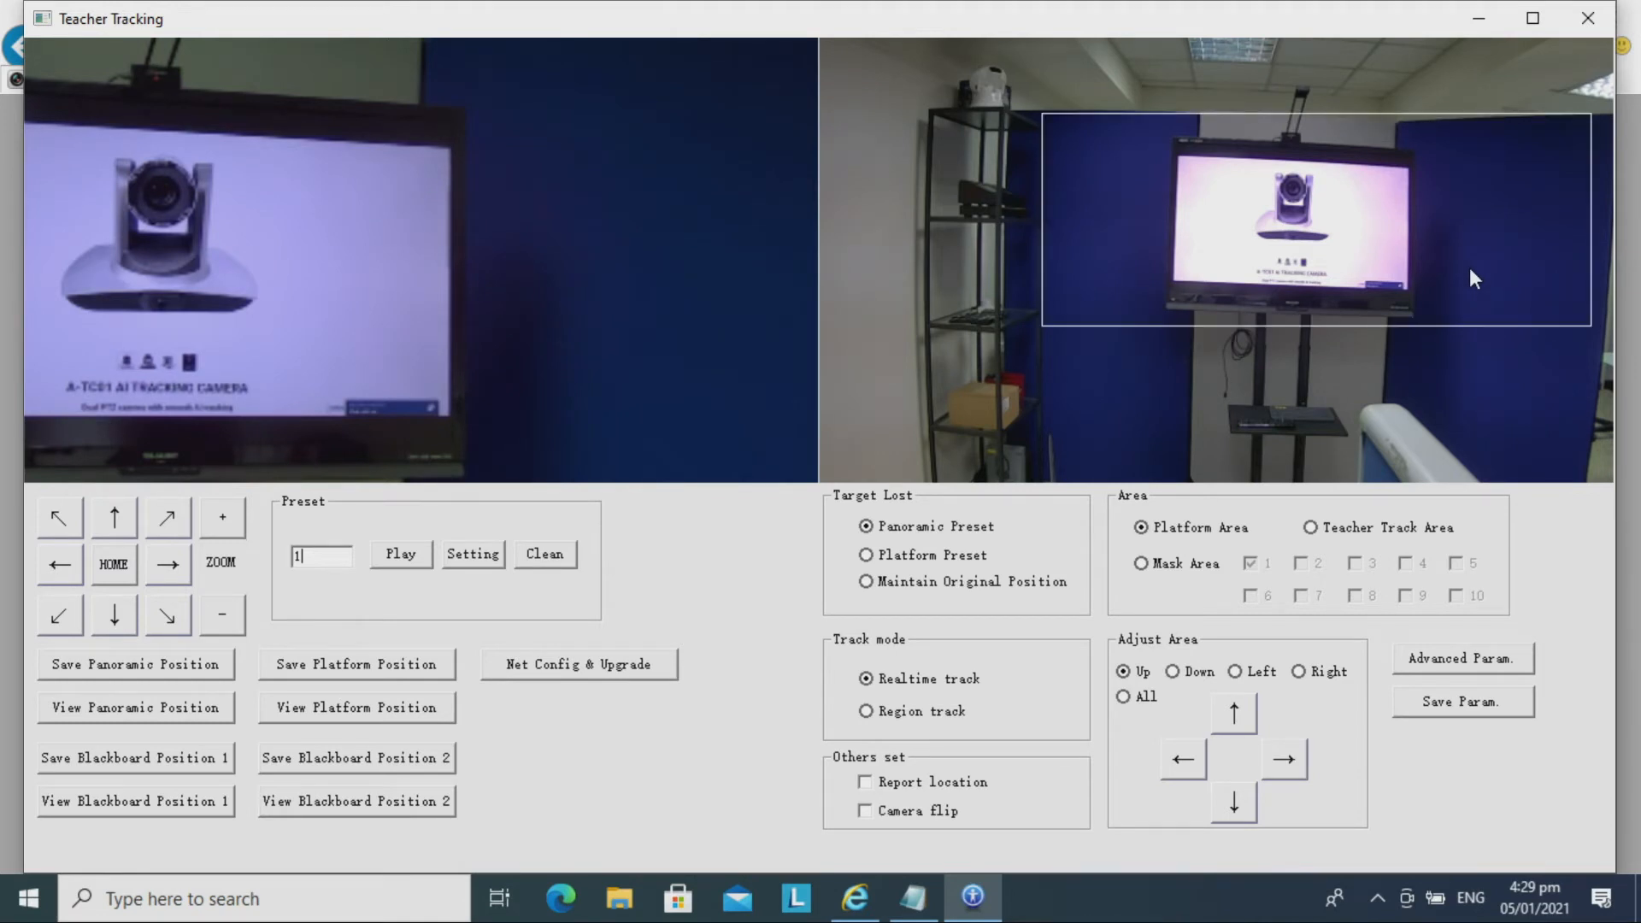
Step: Redraw the teacher track area as a wider outline covering the shelf, TV and both blue panels, and save the parameters
{"action": "left_click", "coordinate": [1376, 531]}
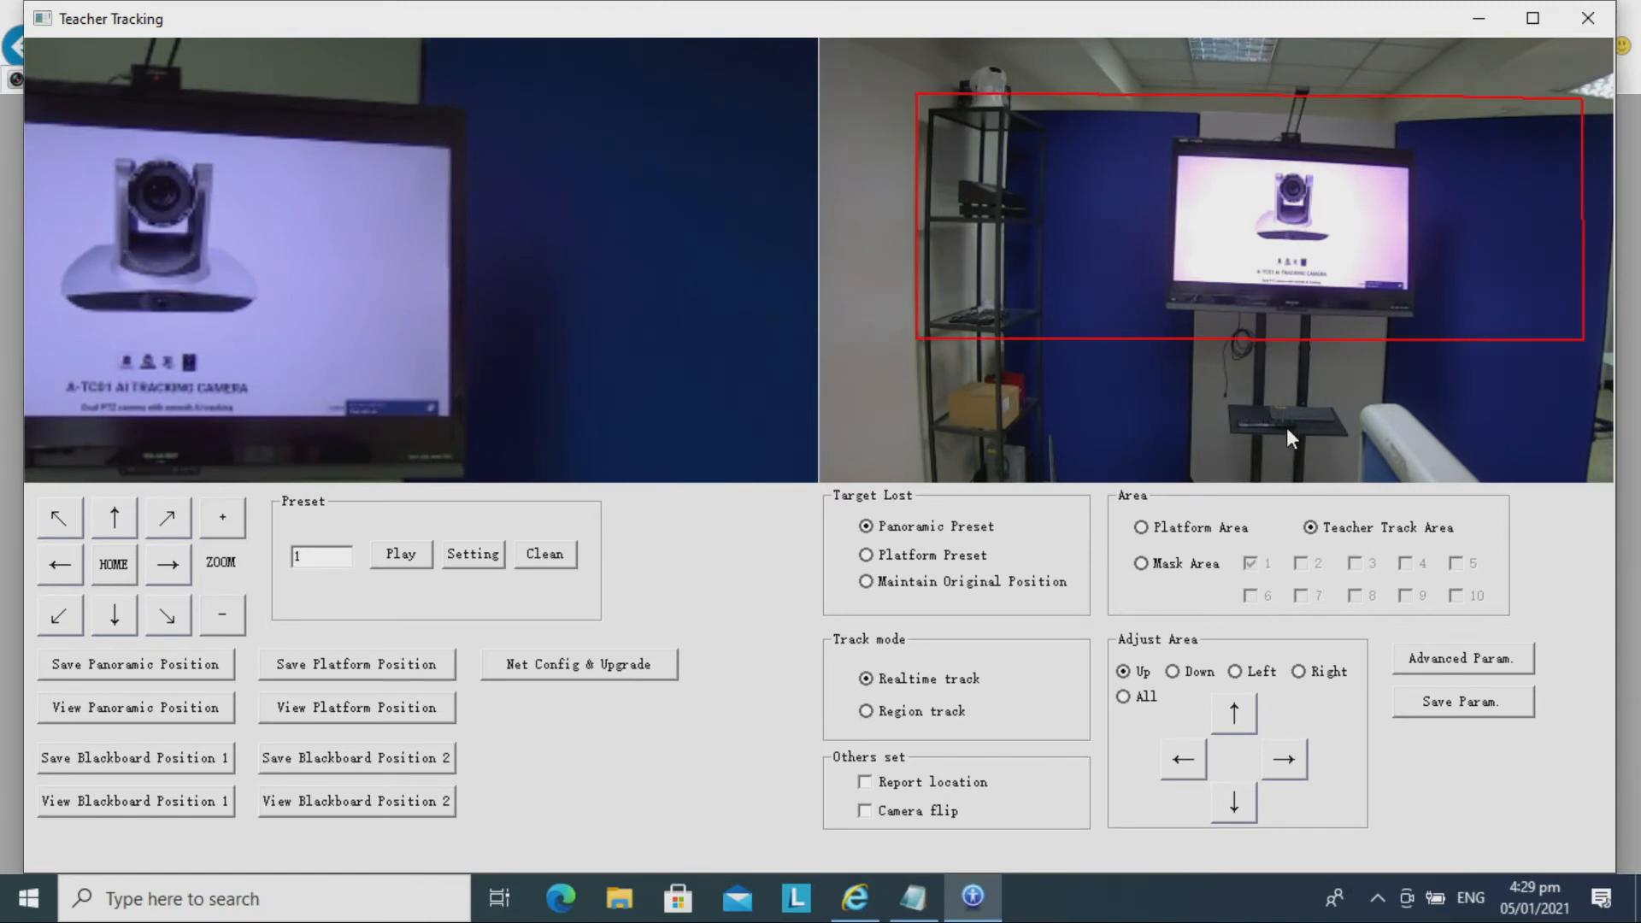
{"action": "left_click", "coordinate": [841, 90]}
{"action": "mouse_move", "coordinate": [843, 105]}
{"action": "left_mouse_down"}
{"action": "mouse_move", "coordinate": [846, 397]}
{"action": "mouse_move", "coordinate": [848, 340]}
{"action": "mouse_move", "coordinate": [843, 357]}
{"action": "mouse_move", "coordinate": [1603, 352]}
{"action": "mouse_move", "coordinate": [1587, 86]}
{"action": "left_mouse_up"}
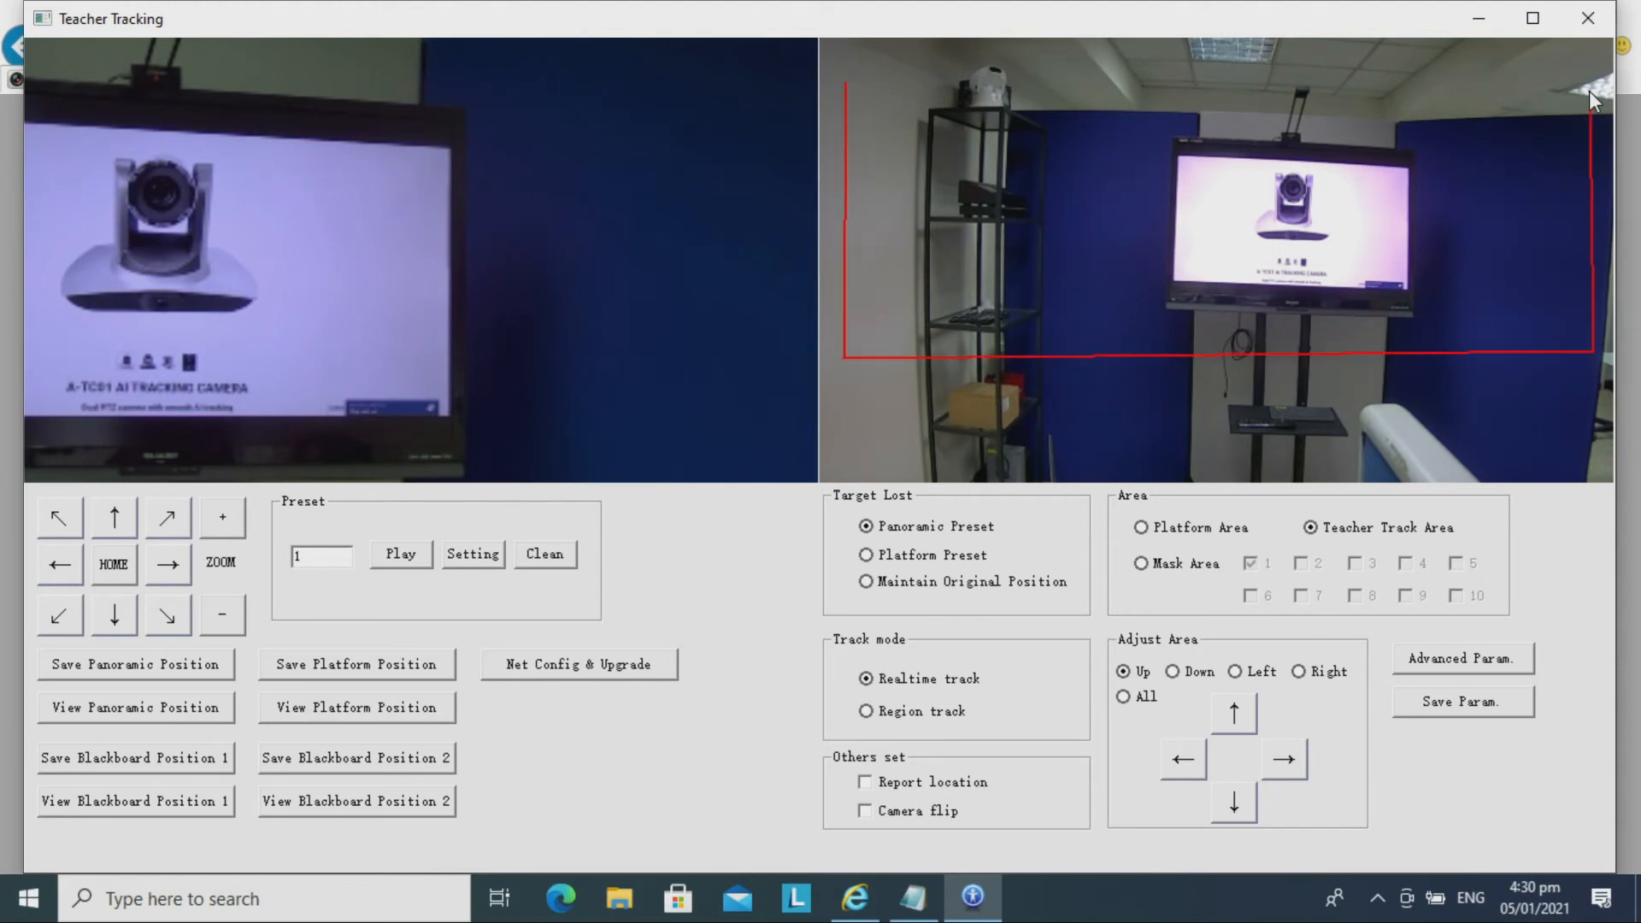
{"action": "left_click_drag", "start_coordinate": [1408, 71], "coordinate": [843, 79]}
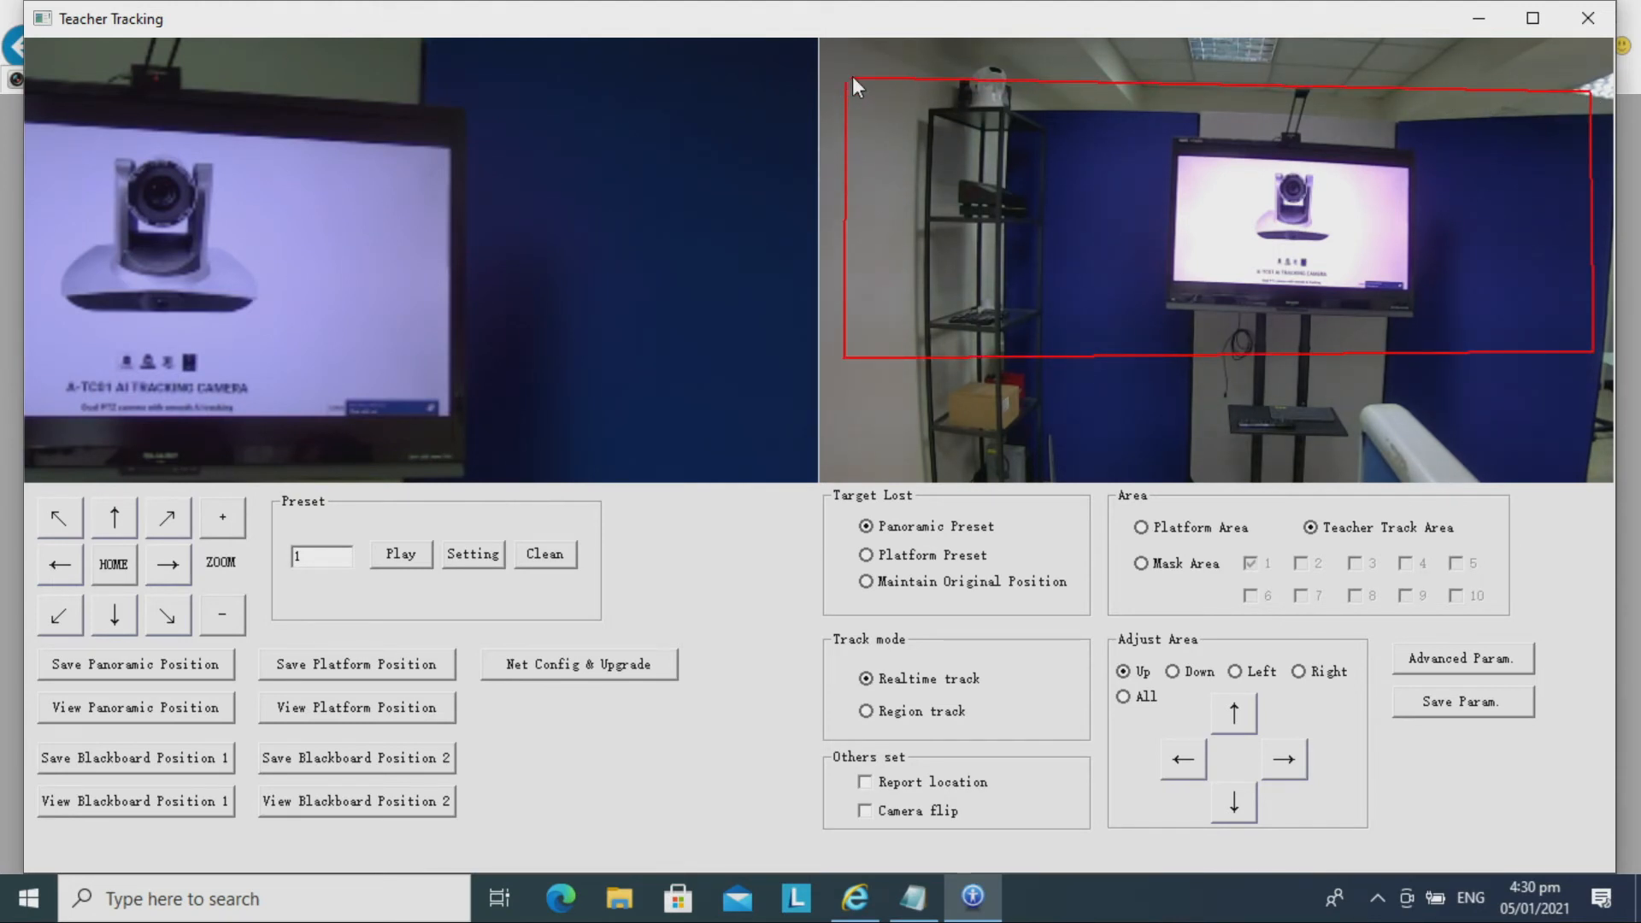
{"action": "right_click", "coordinate": [1423, 76]}
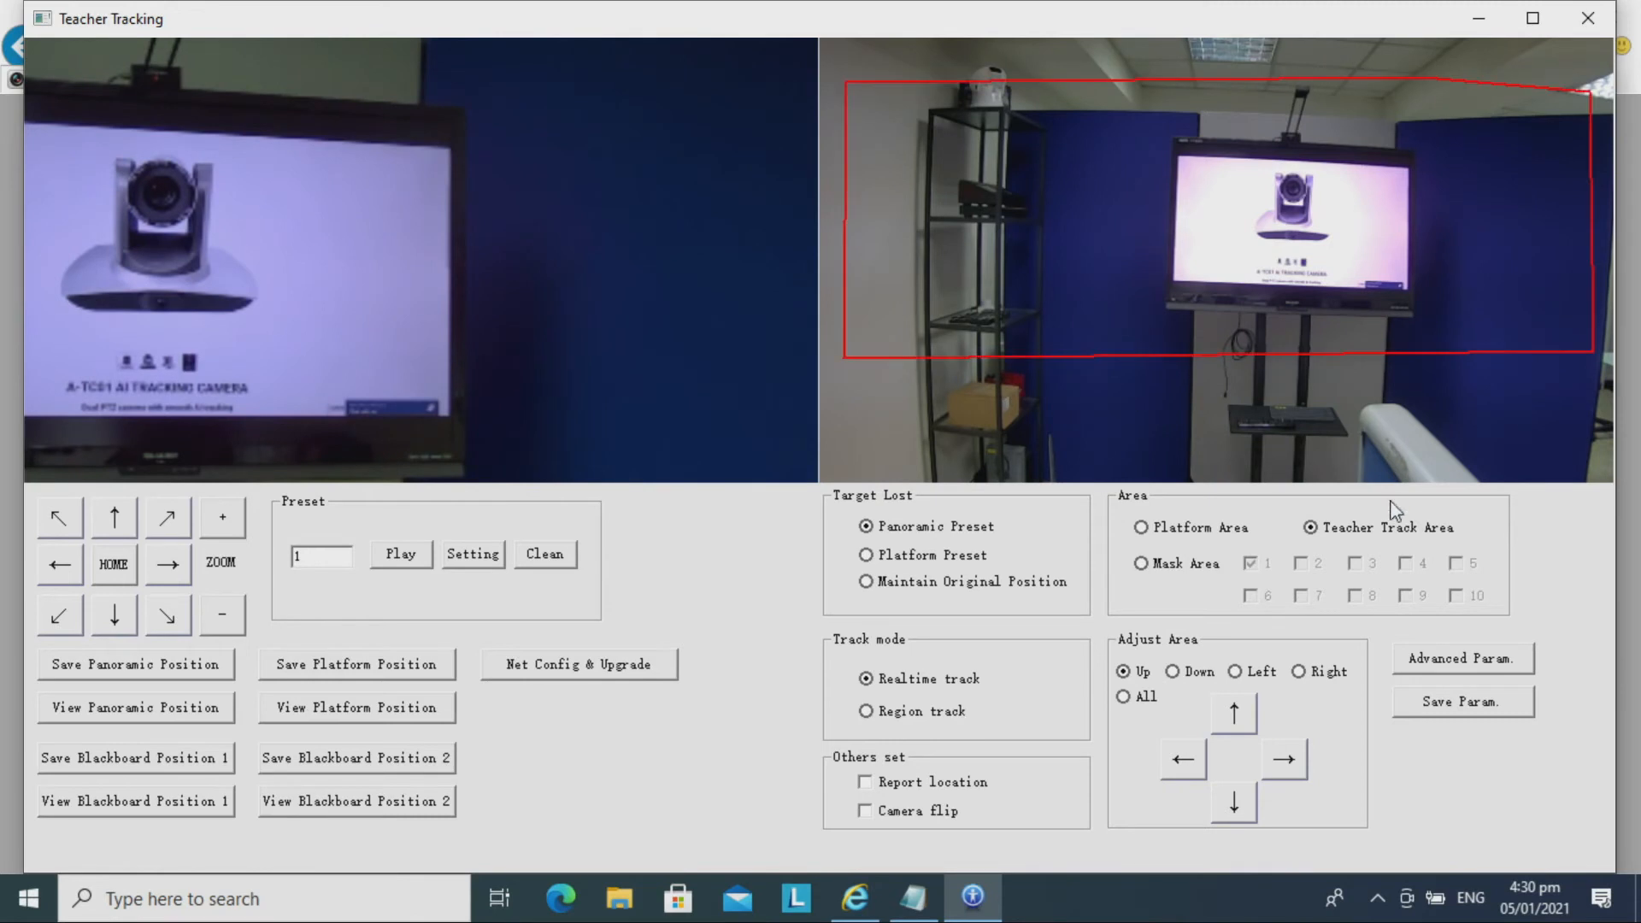
{"action": "left_click", "coordinate": [1460, 705]}
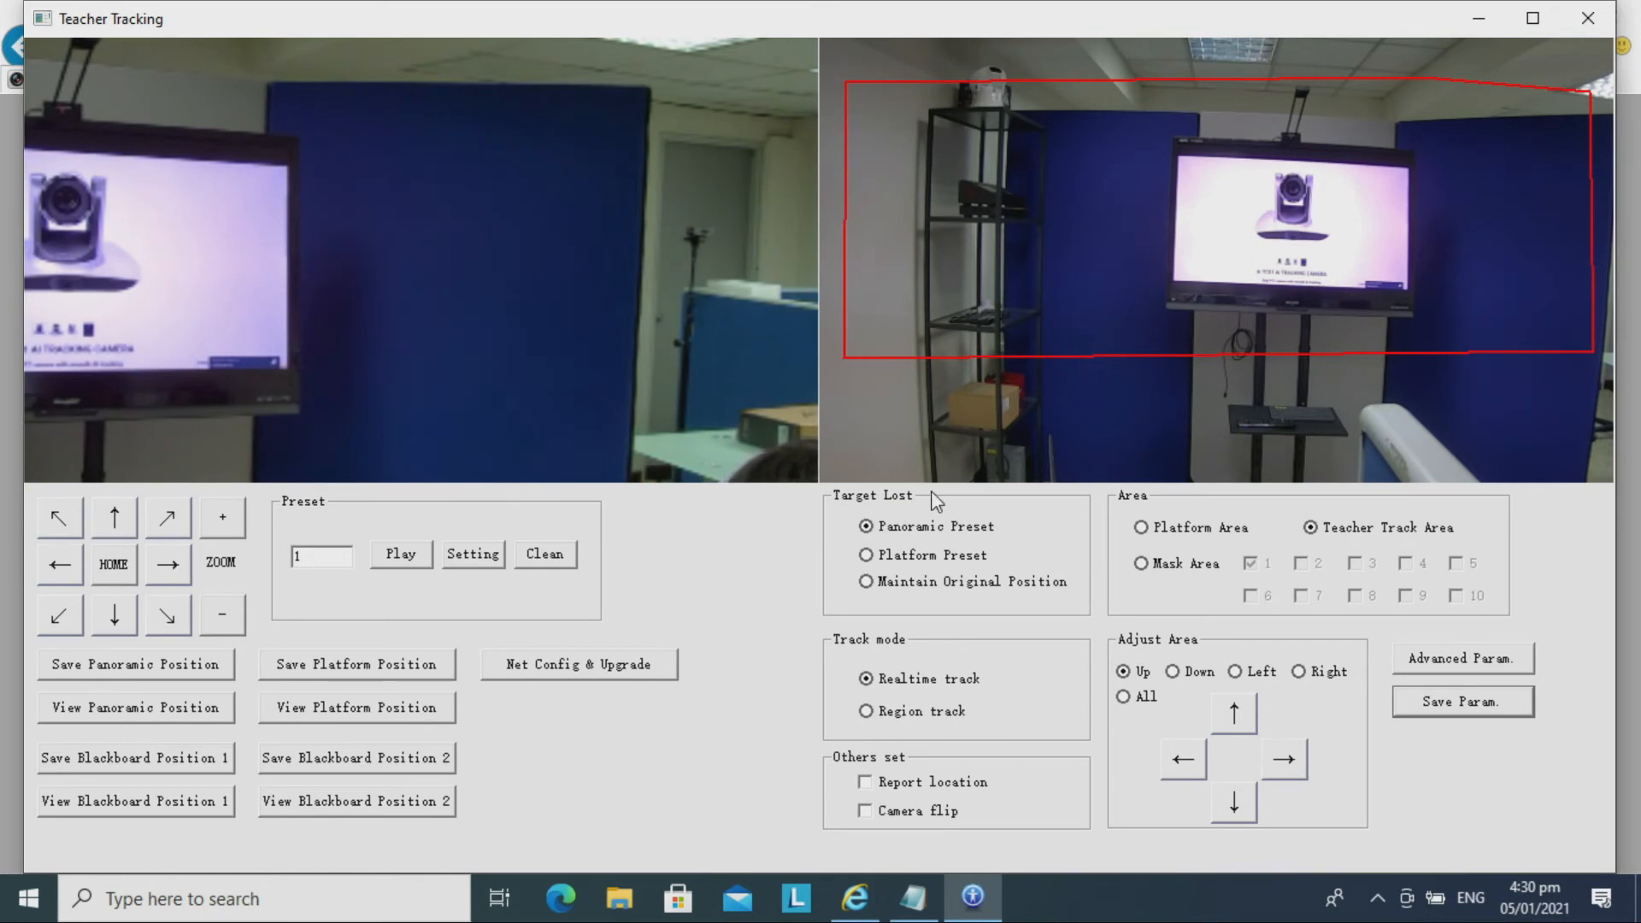
Step: Draw mask area 1 over the TV screen in the wide-angle view and save the parameters
{"action": "left_click", "coordinate": [1171, 565]}
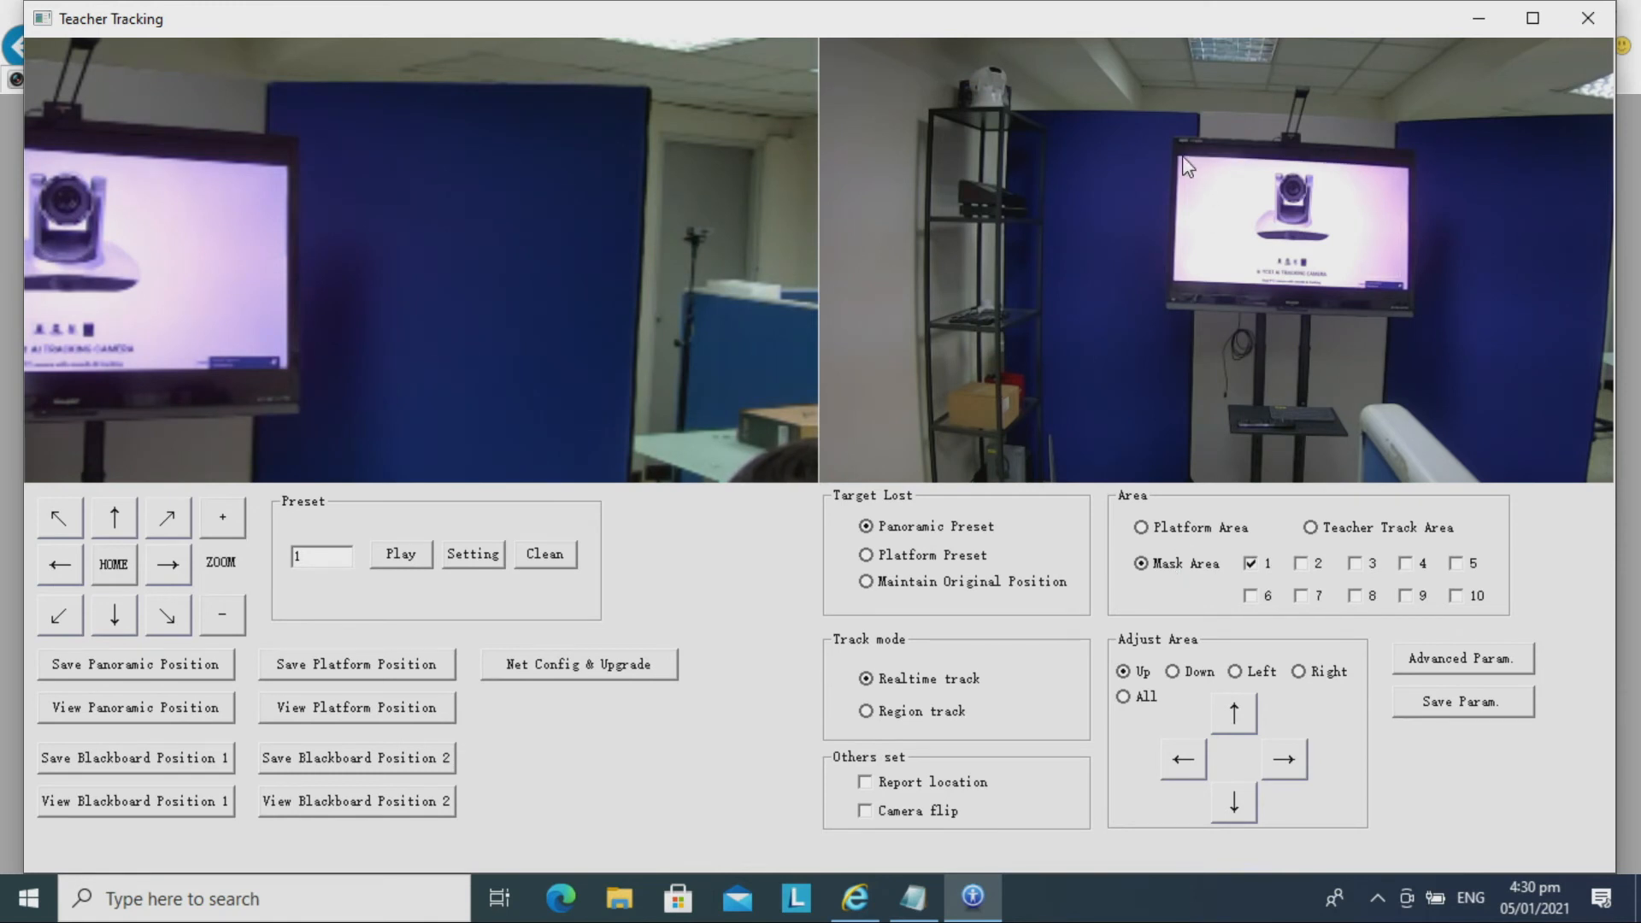
{"action": "mouse_move", "coordinate": [1179, 154]}
{"action": "left_mouse_down"}
{"action": "mouse_move", "coordinate": [1367, 294]}
{"action": "mouse_move", "coordinate": [1404, 294]}
{"action": "left_mouse_up"}
{"action": "left_click", "coordinate": [1186, 563]}
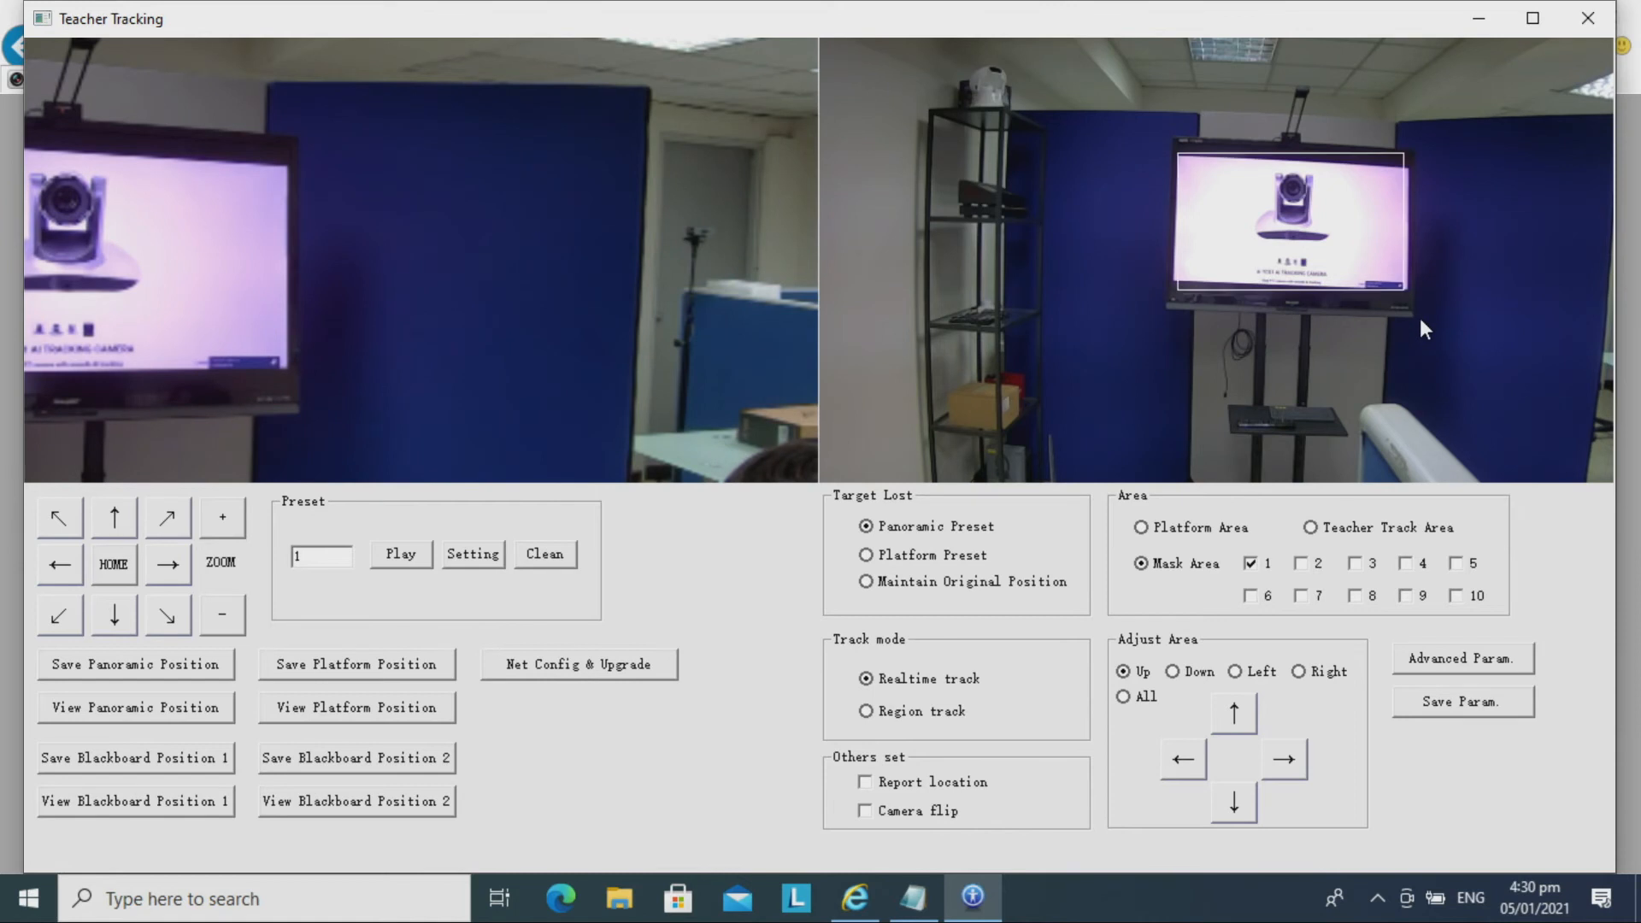
{"action": "left_click", "coordinate": [1444, 709]}
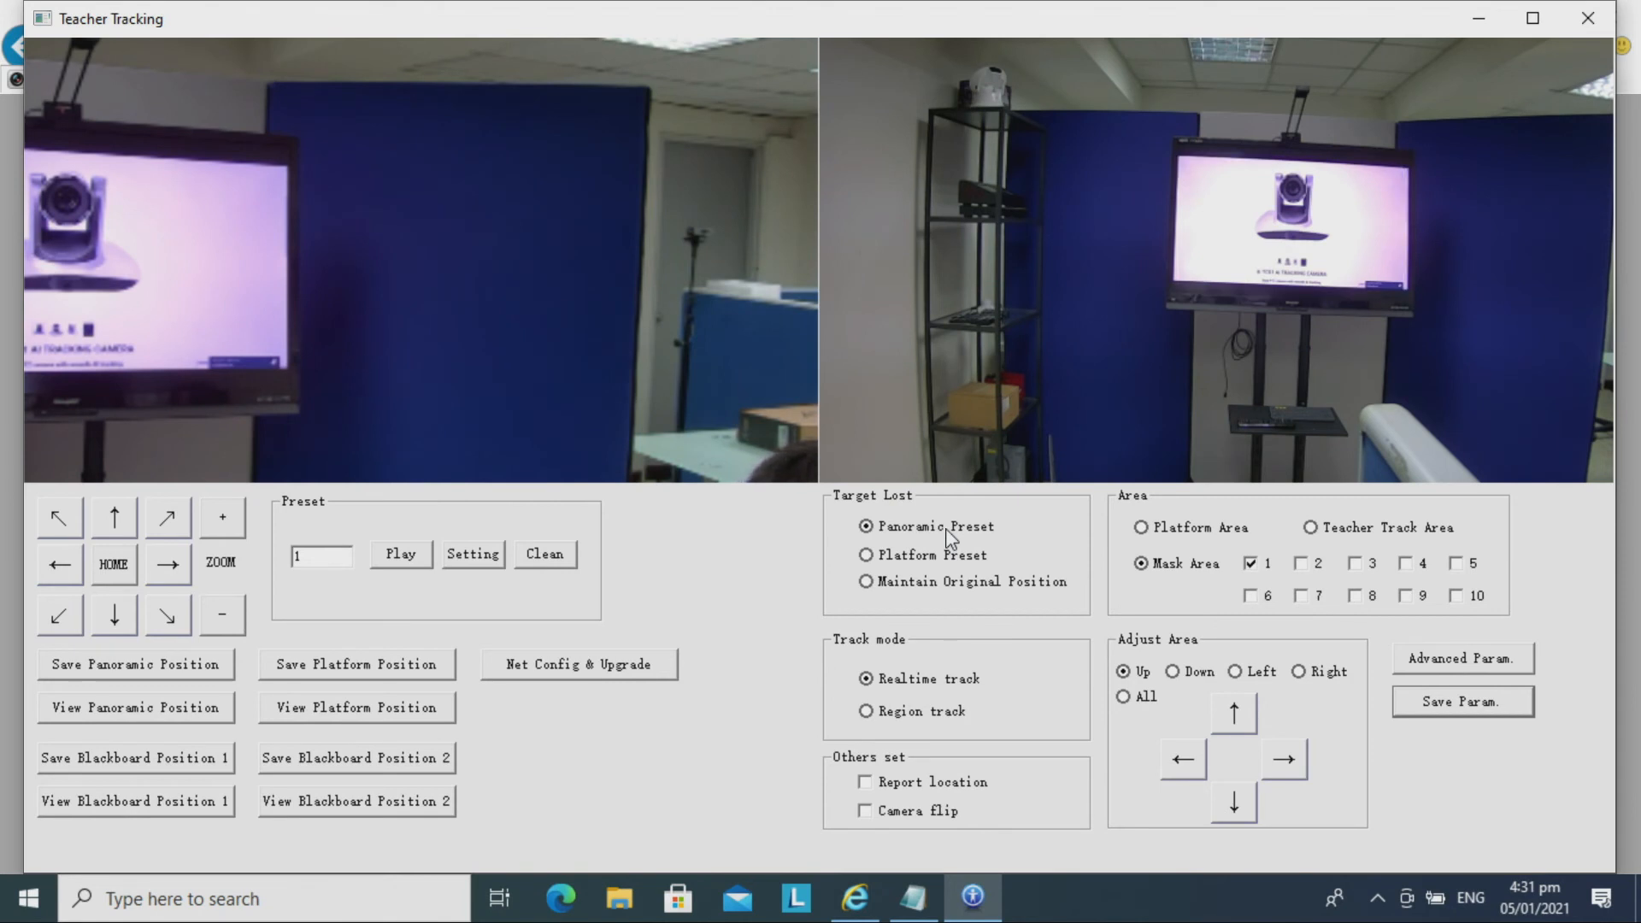
Step: Set the target lost behaviour to Maintain Original Position and turn camera flip off
{"action": "left_click", "coordinate": [934, 556]}
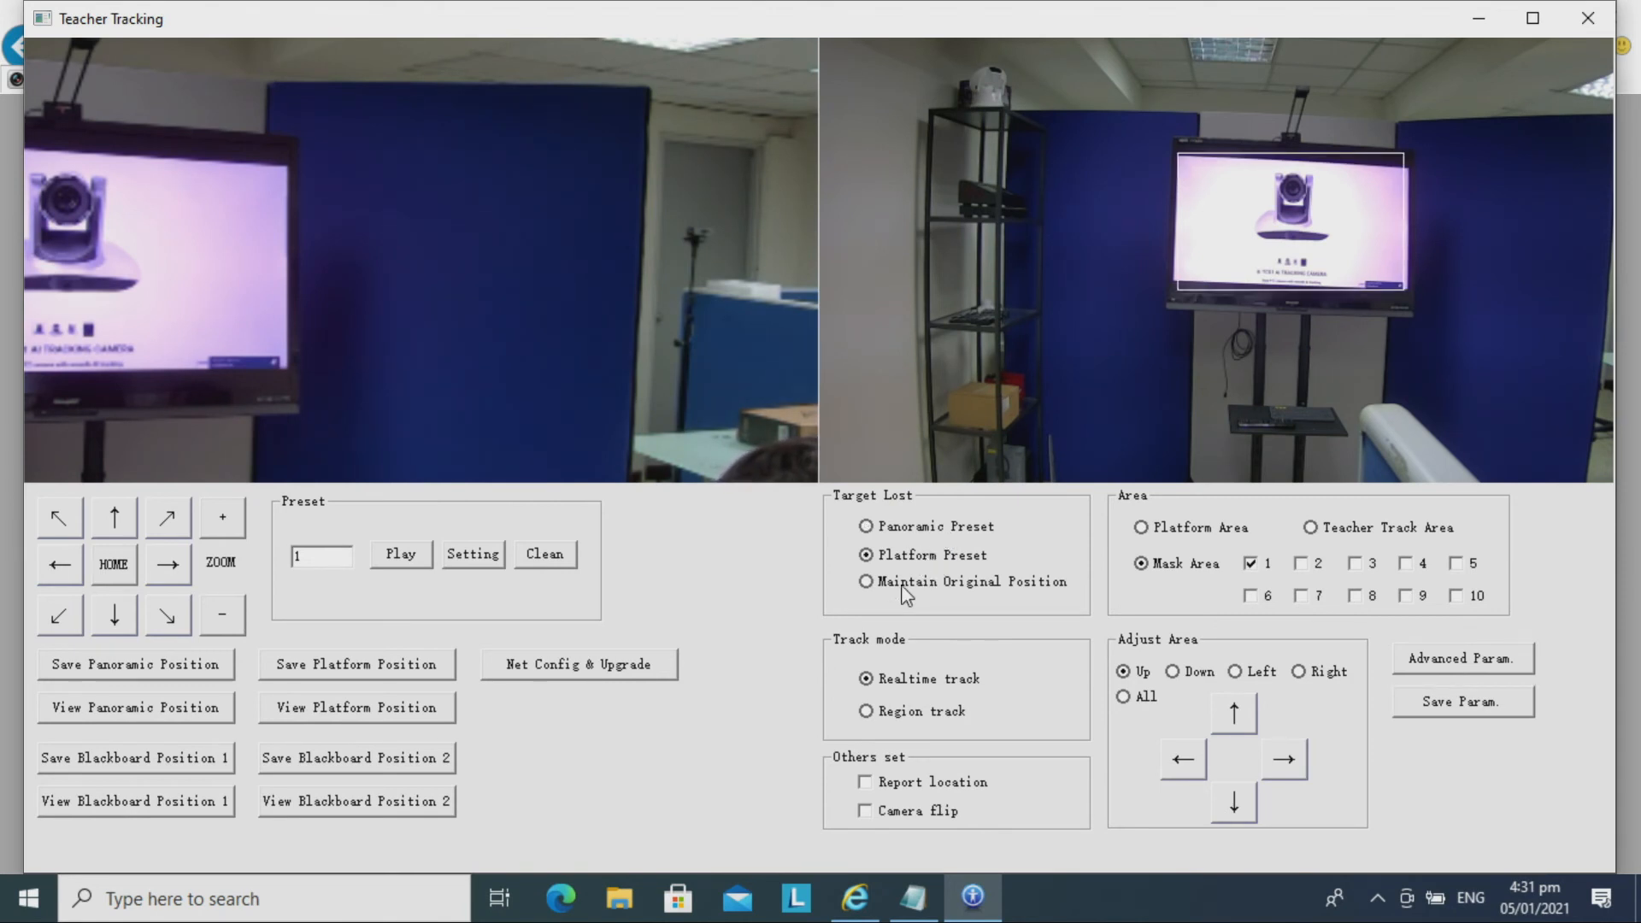
{"action": "left_click", "coordinate": [908, 590]}
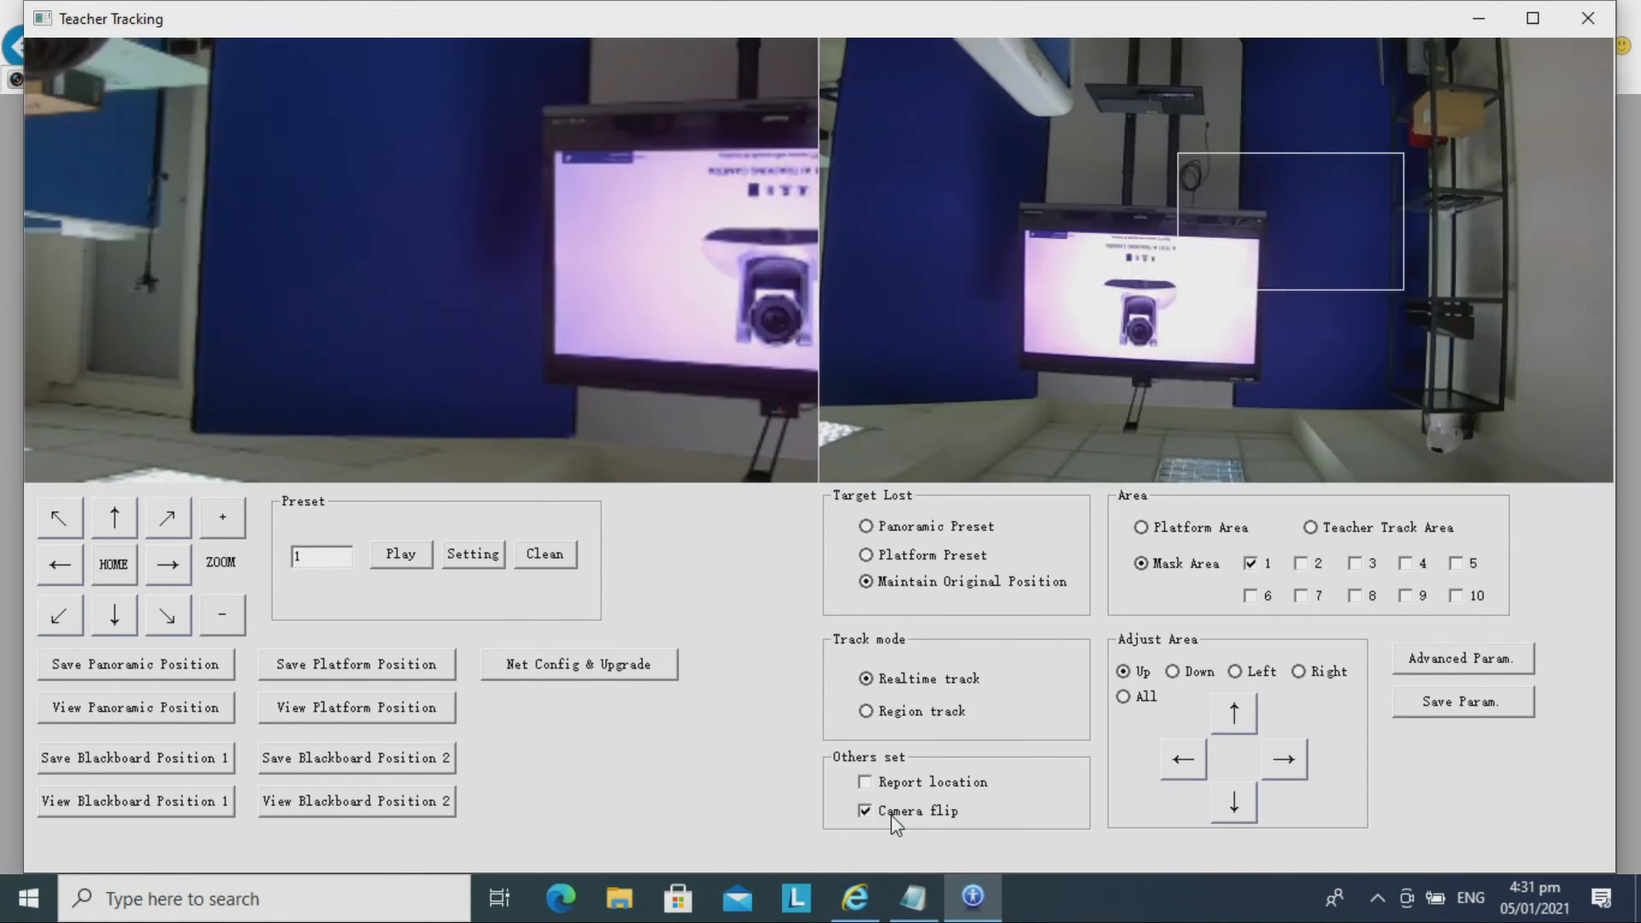
{"action": "left_click", "coordinate": [892, 816]}
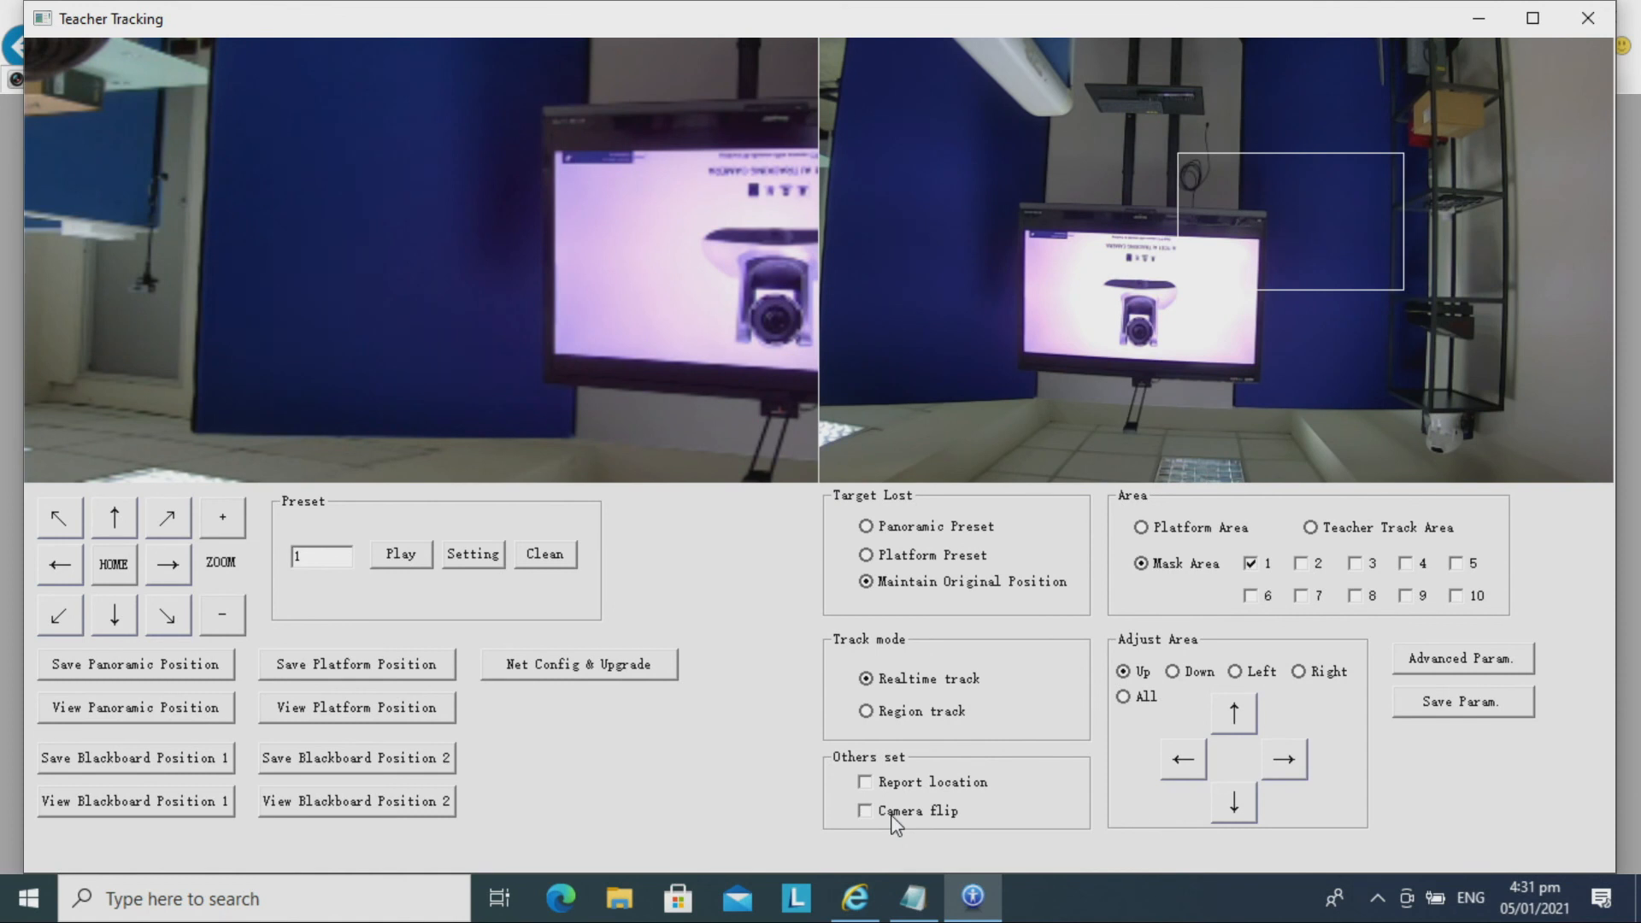